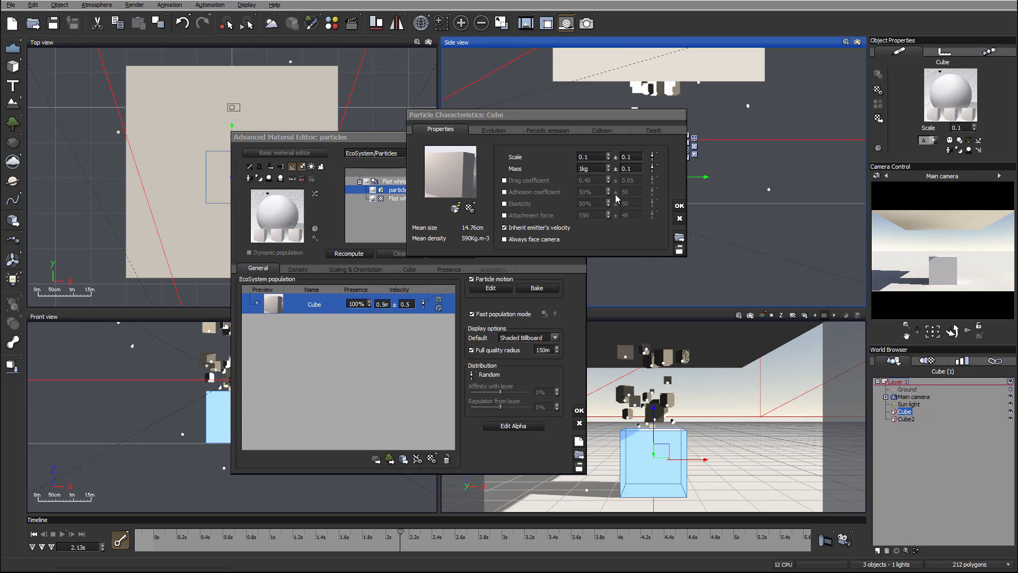
# - Try driving the Cube particle's scale with a function, inspect its graph in the Function Editor, and disconnect it again
pyautogui.click(653, 156)
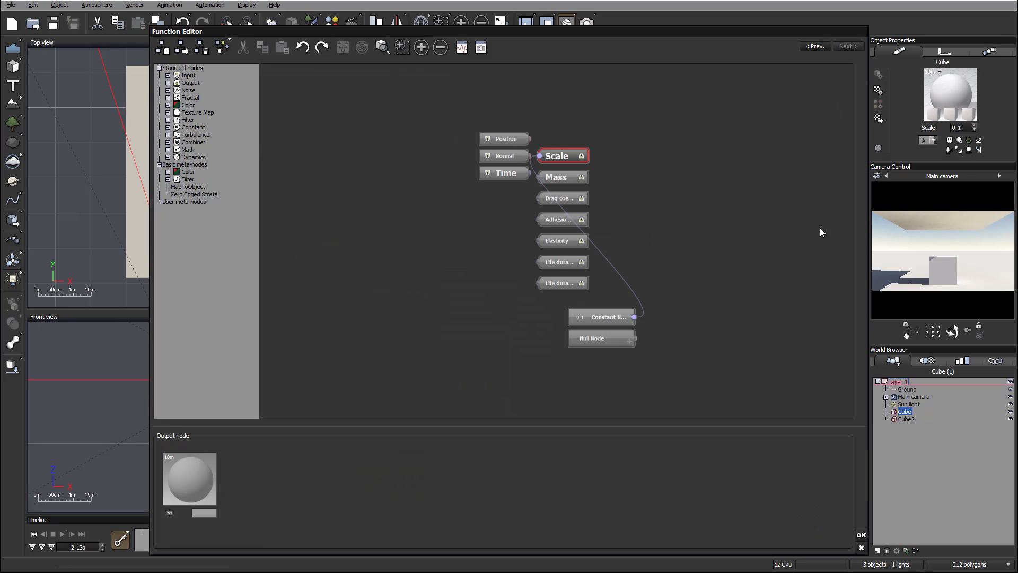
pyautogui.click(861, 547)
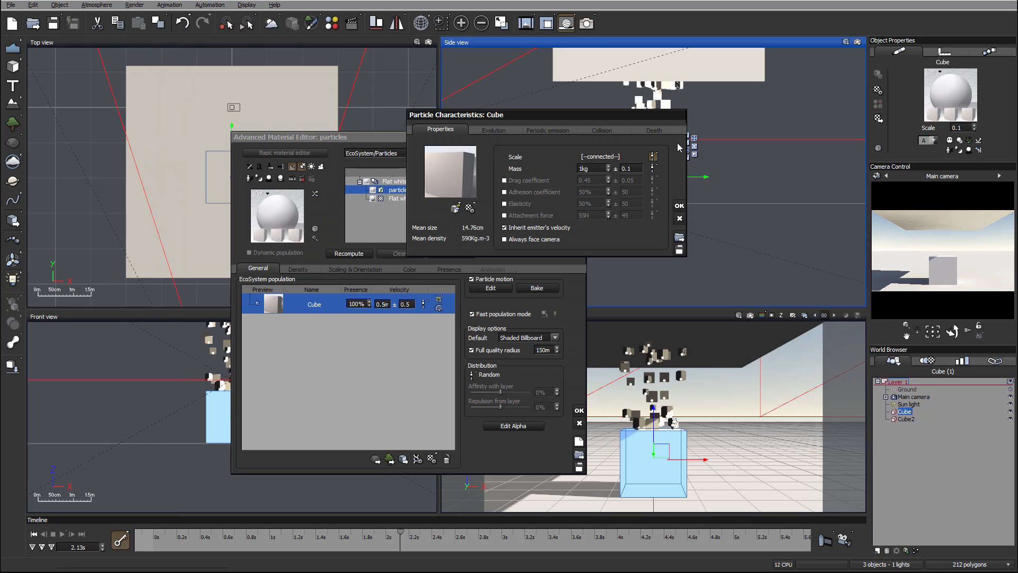
pyautogui.click(655, 155)
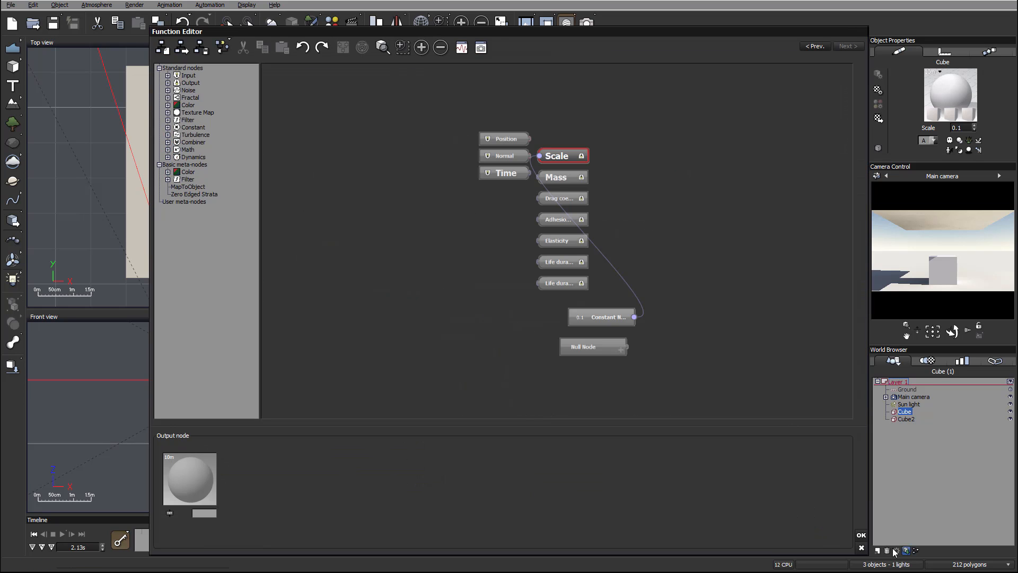
pyautogui.click(861, 547)
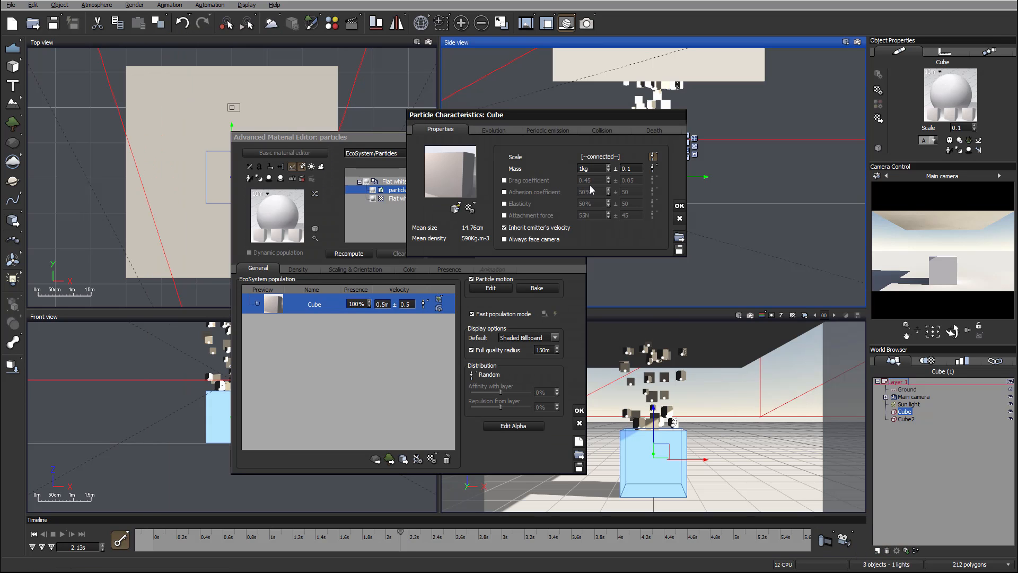
pyautogui.keyDown('ctrl'); pyautogui.click(655, 157); pyautogui.keyUp('ctrl')
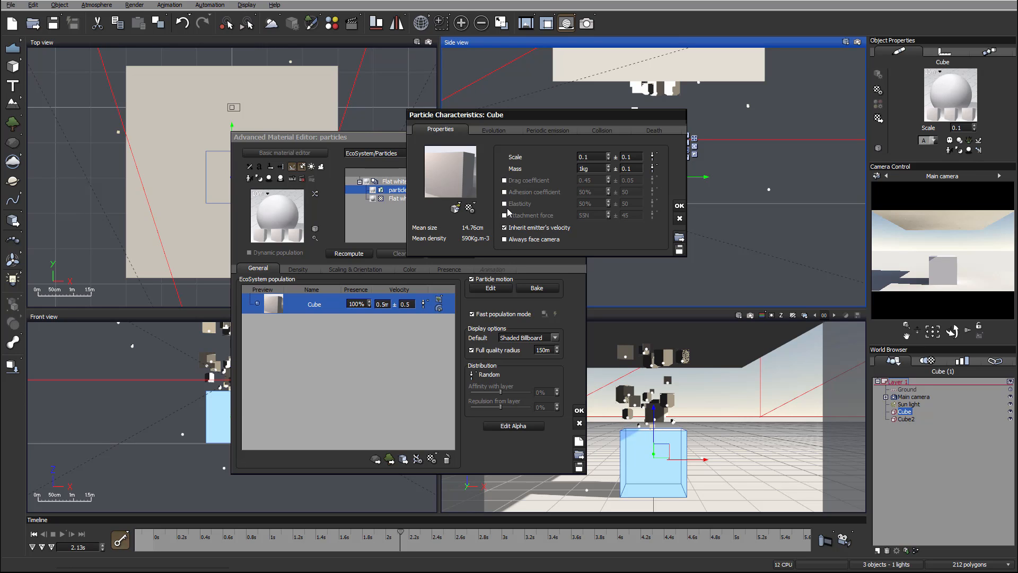
# - Try the Cube particle's drag coefficient, adhesion coefficient, elasticity and attachment force one at a time, switching each off again
pyautogui.click(504, 180)
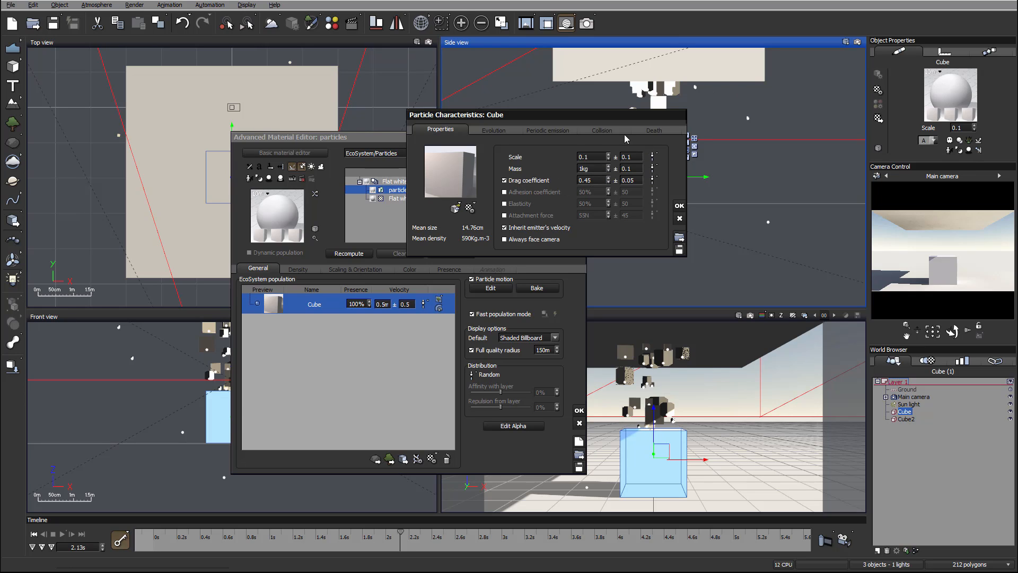
pyautogui.click(504, 180)
pyautogui.click(505, 192)
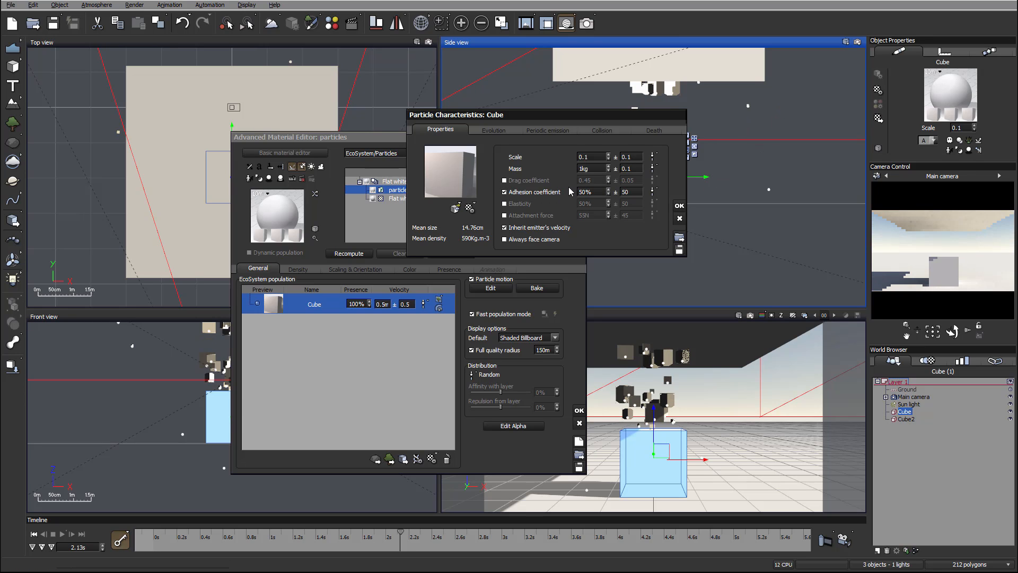
pyautogui.click(504, 204)
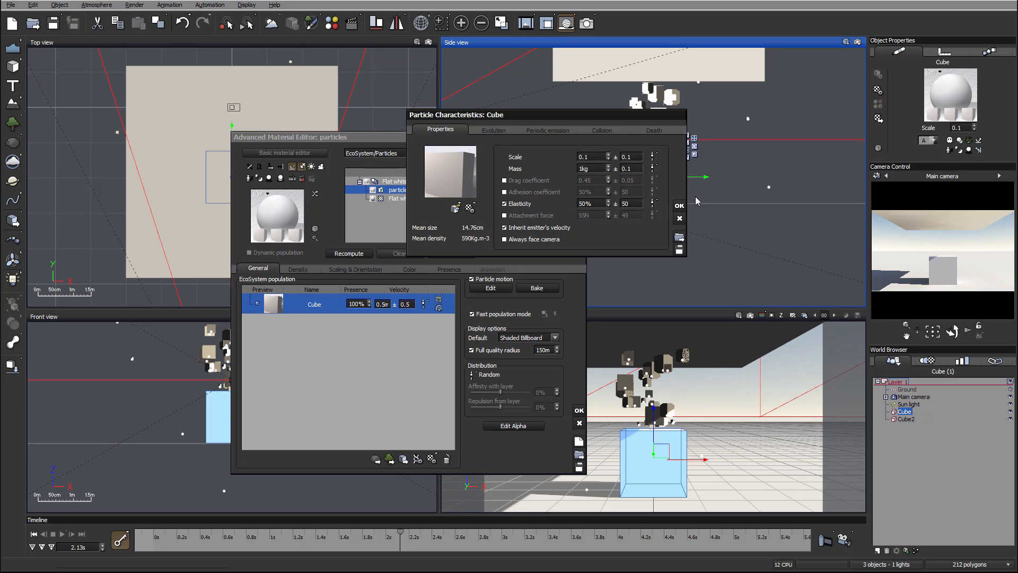
pyautogui.click(504, 215)
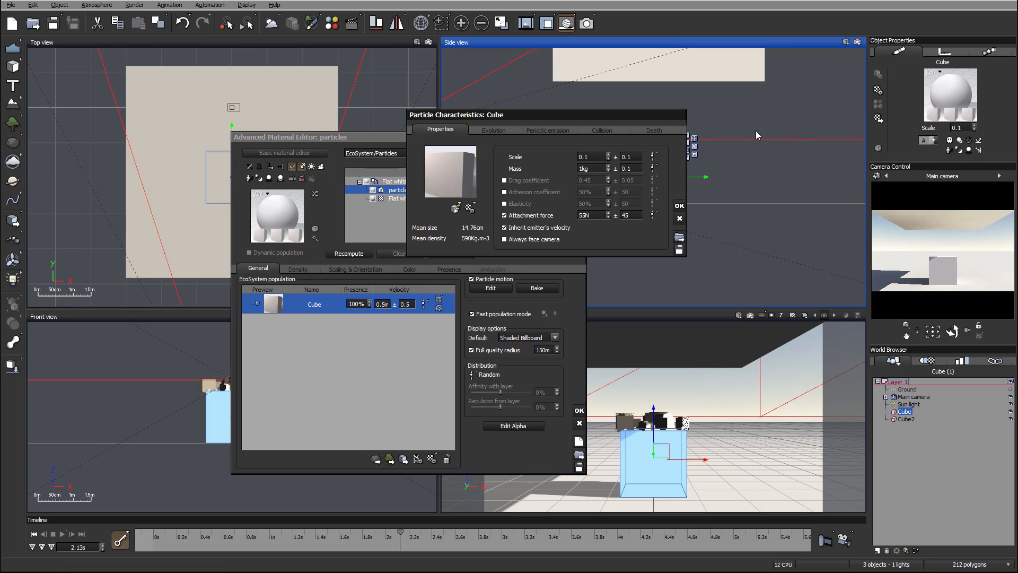
pyautogui.click(505, 215)
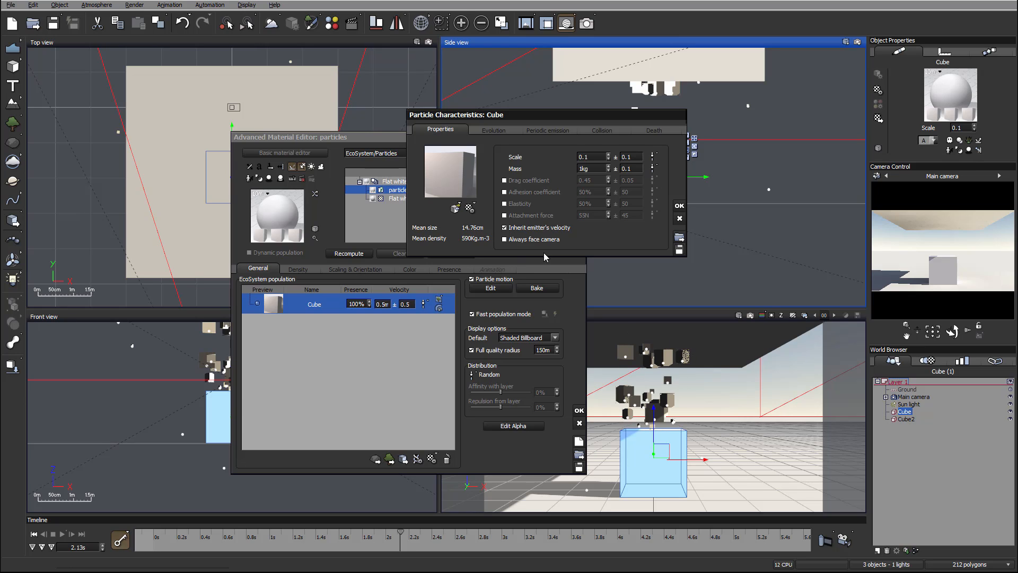
# - Try the particle's life size, altitude size and opacity variations, including opacity relative to size variation
pyautogui.click(494, 130)
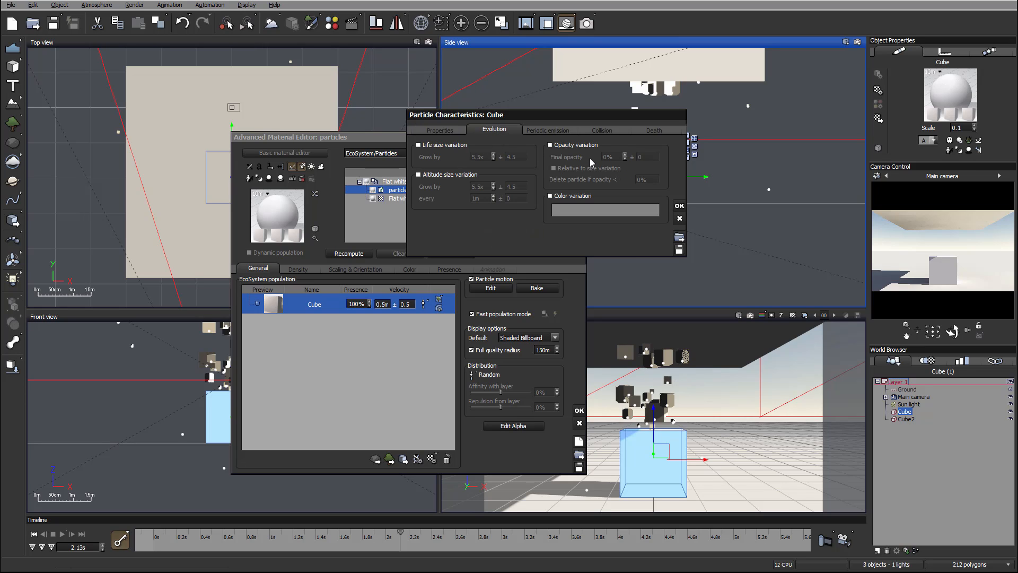
pyautogui.click(417, 145)
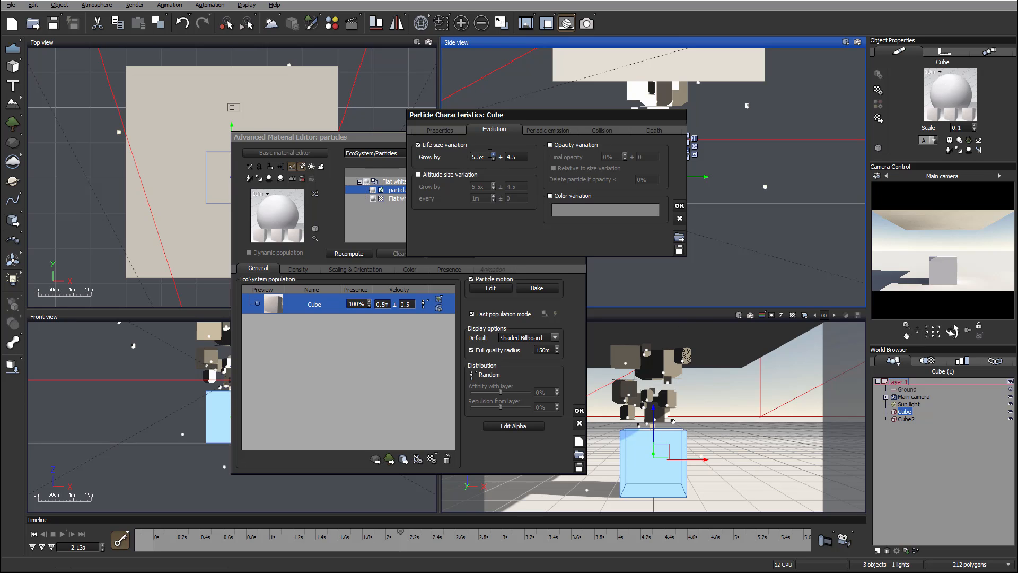
pyautogui.click(429, 176)
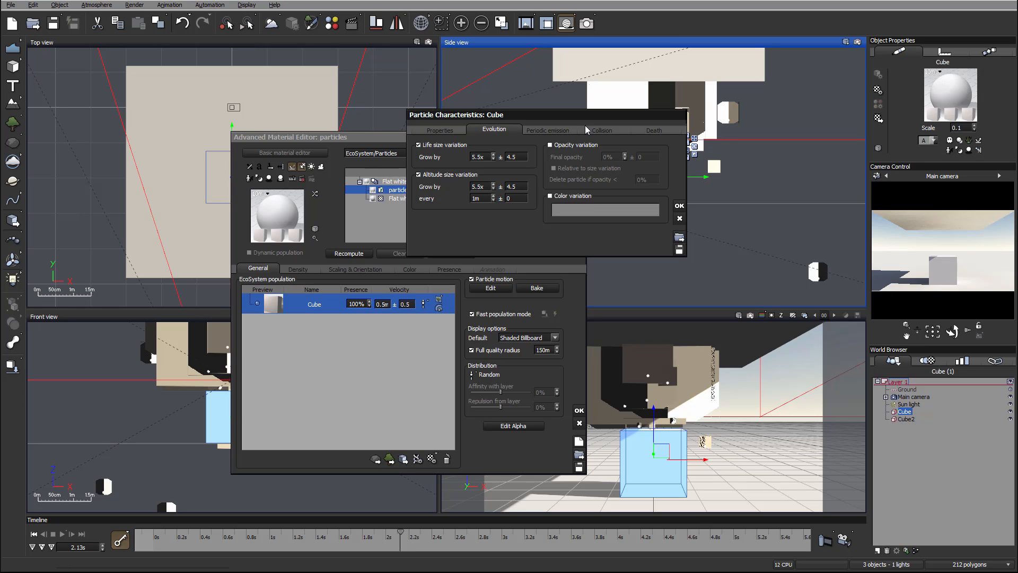
pyautogui.click(550, 145)
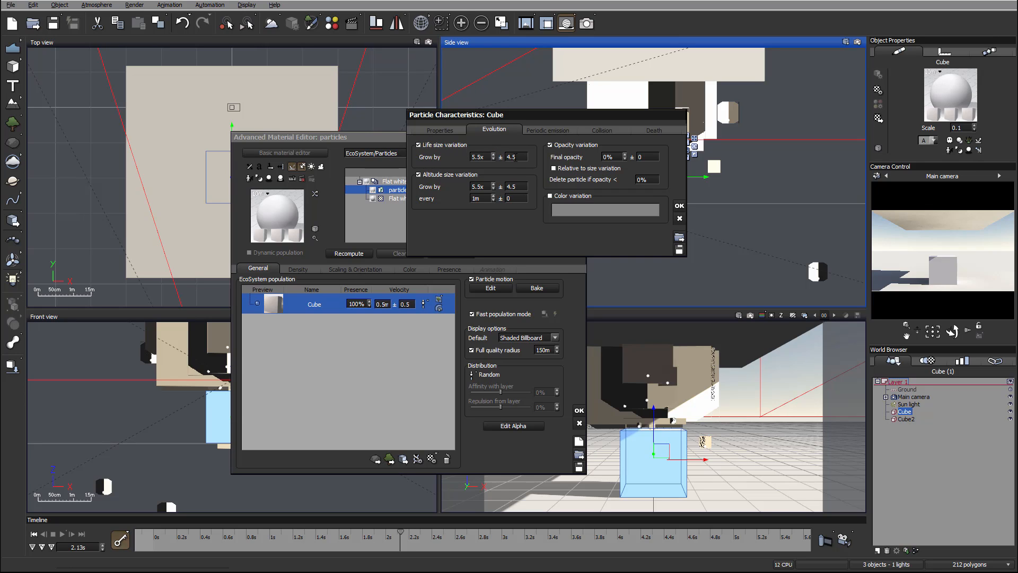
pyautogui.click(418, 145)
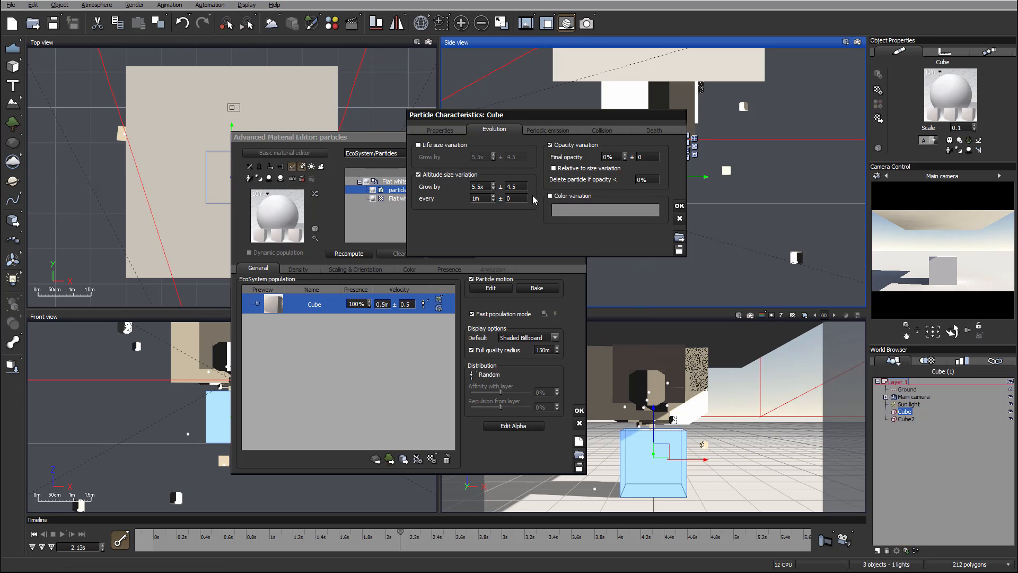
pyautogui.click(419, 175)
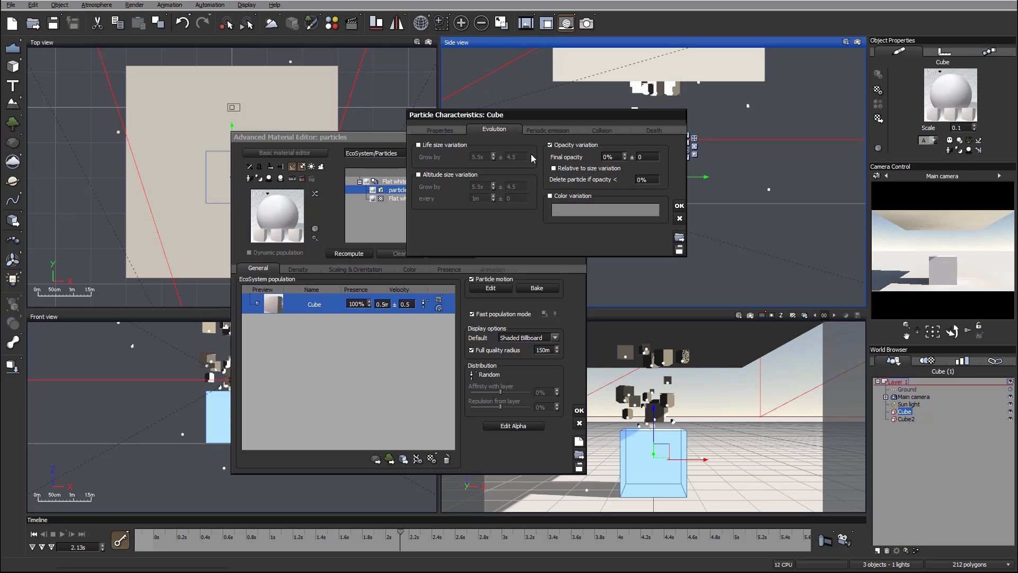
pyautogui.click(554, 168)
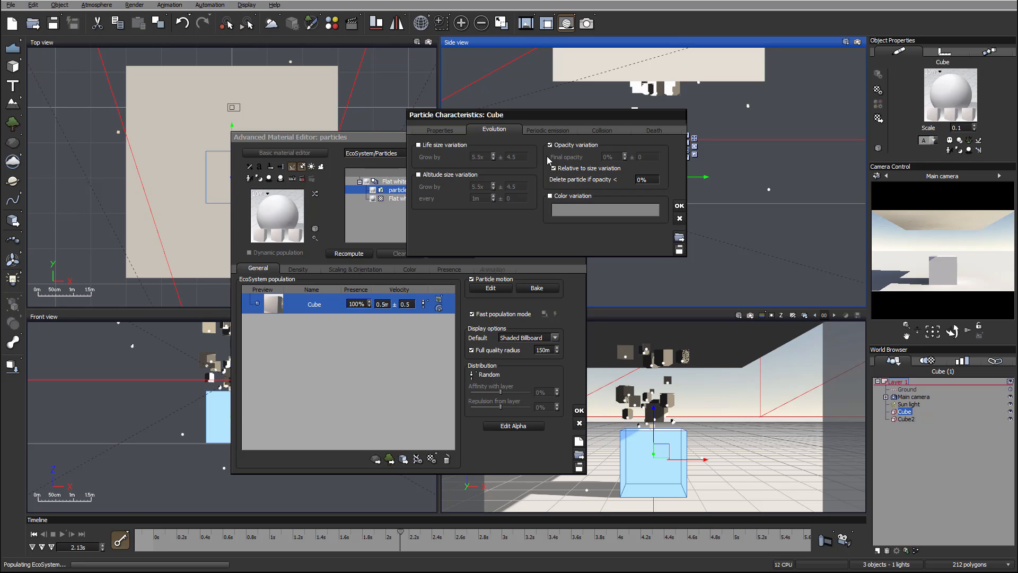
pyautogui.click(554, 168)
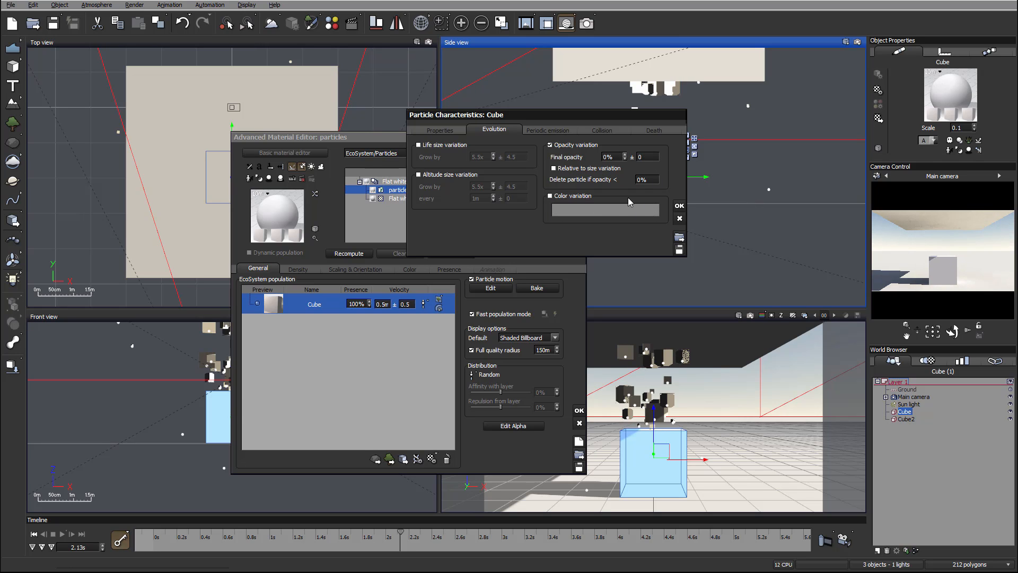
# - Enable color variation for the Cube particle with an orange-yellow color and turn off its opacity variation
pyautogui.click(577, 195)
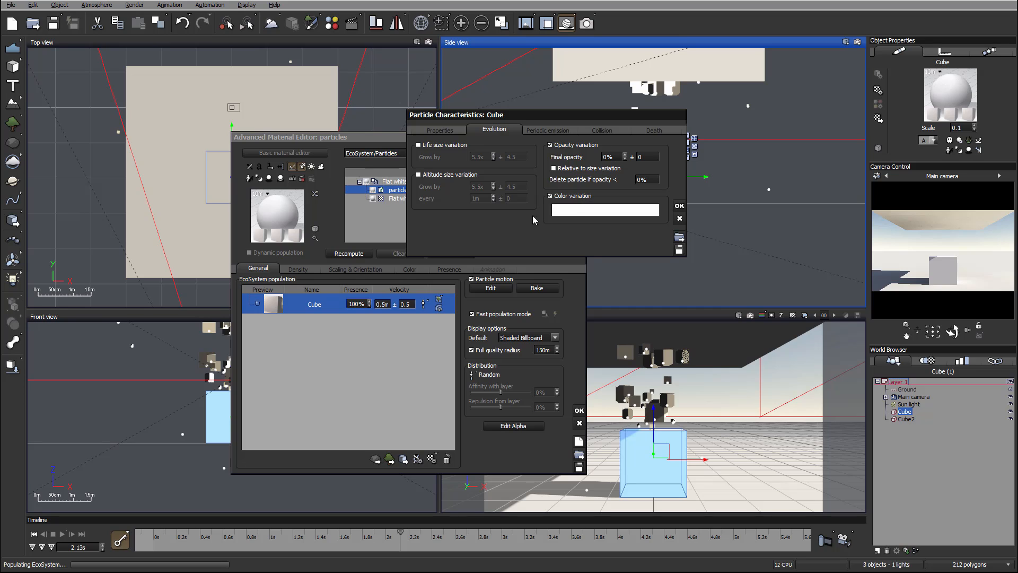
pyautogui.click(624, 210)
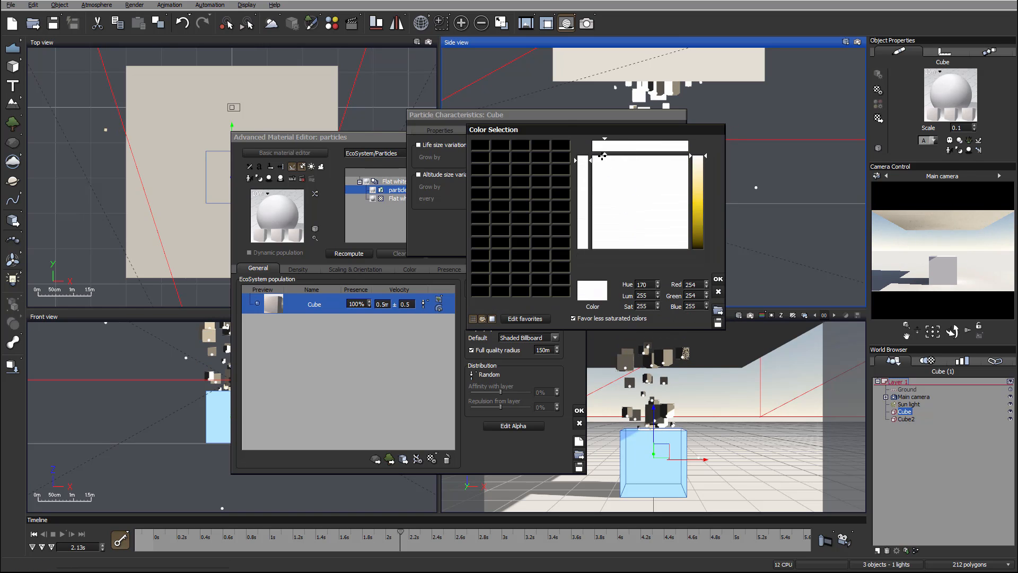
pyautogui.click(699, 202)
pyautogui.click(718, 279)
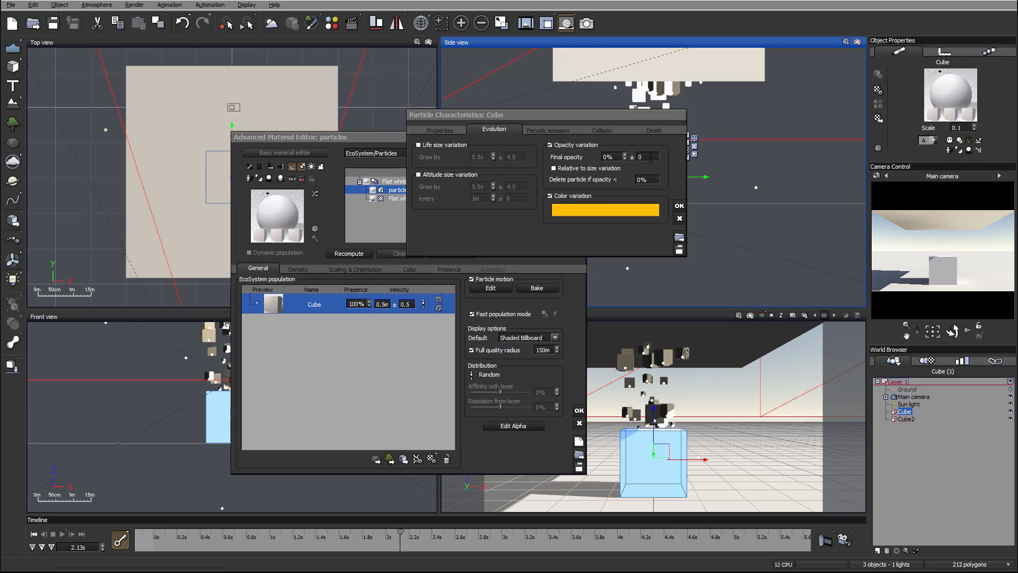
pyautogui.click(554, 145)
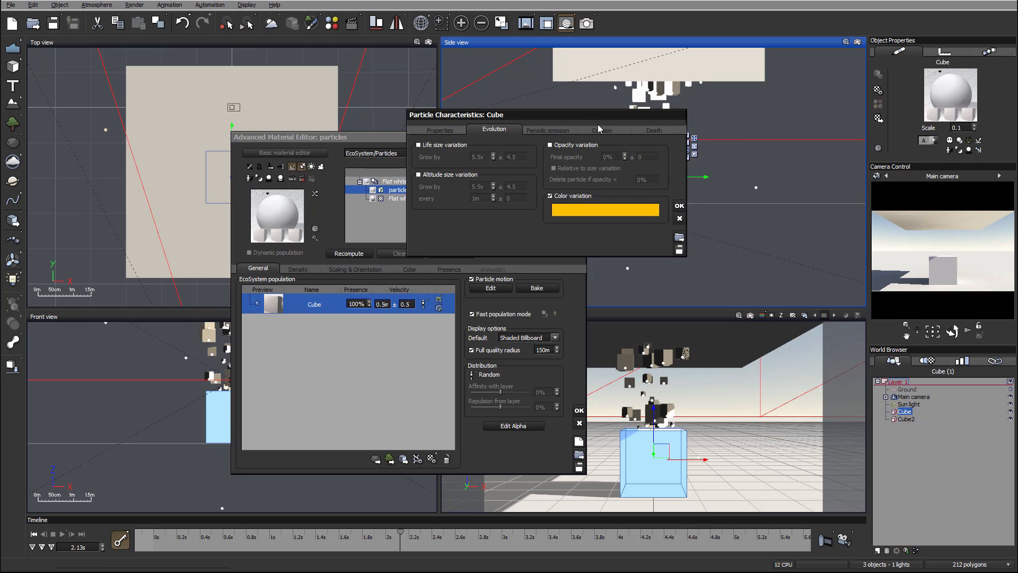
# - Make the Cube particle periodically emit the Cube specimen during its lifetime and move the timeline to 2.46s
pyautogui.click(539, 130)
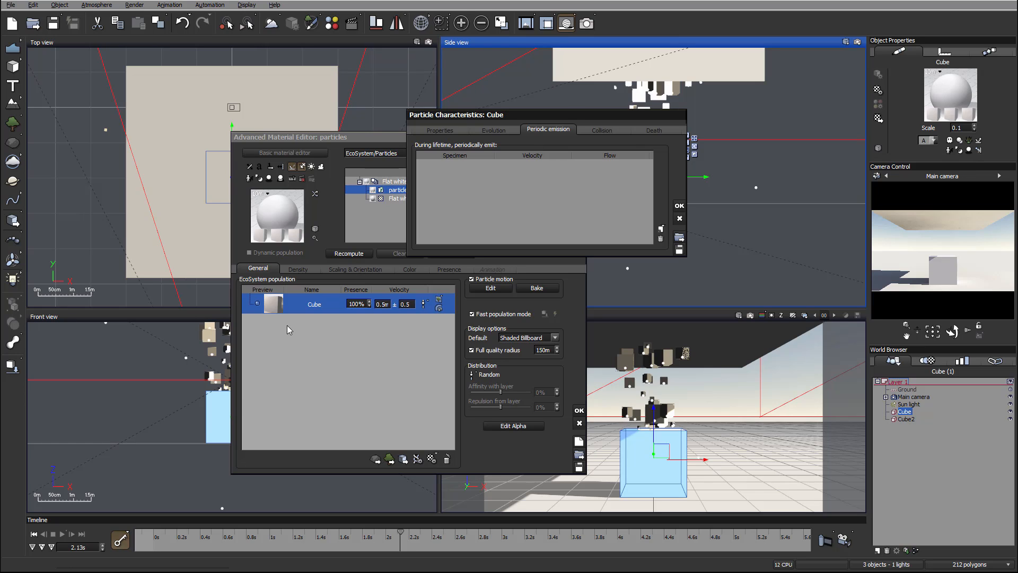
pyautogui.click(660, 228)
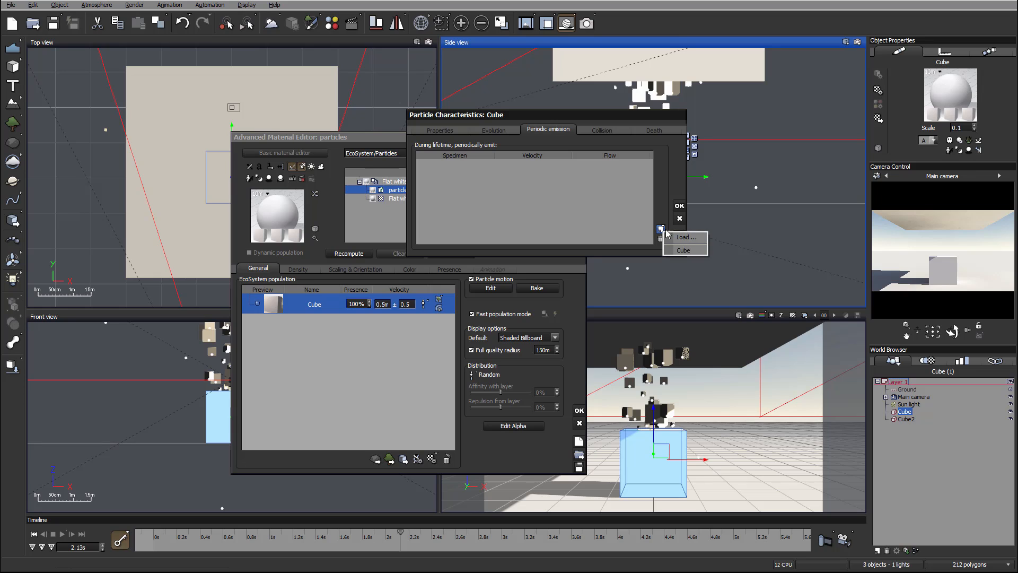
pyautogui.click(683, 249)
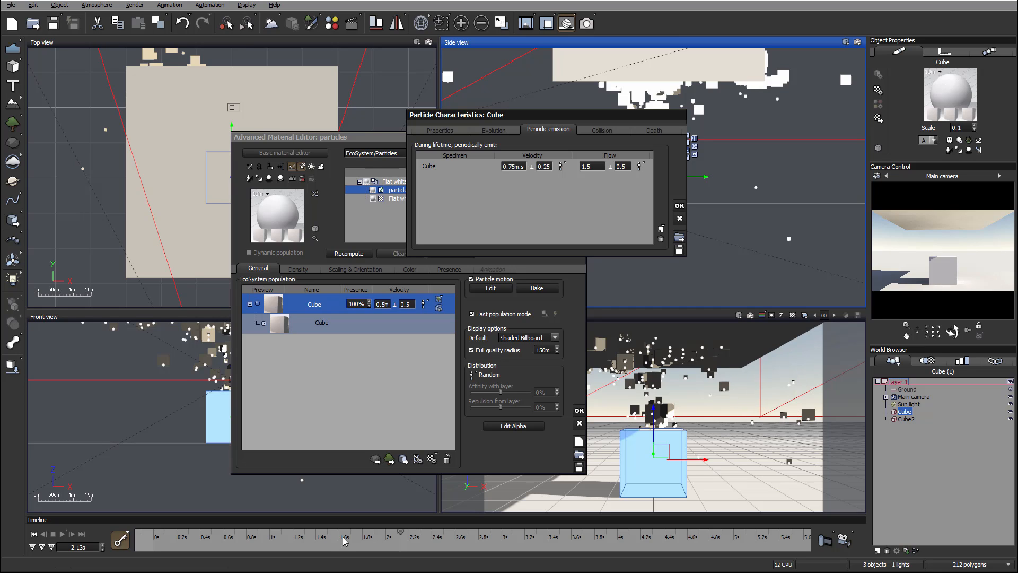
pyautogui.moveTo(401, 530); pyautogui.dragTo(438, 537)
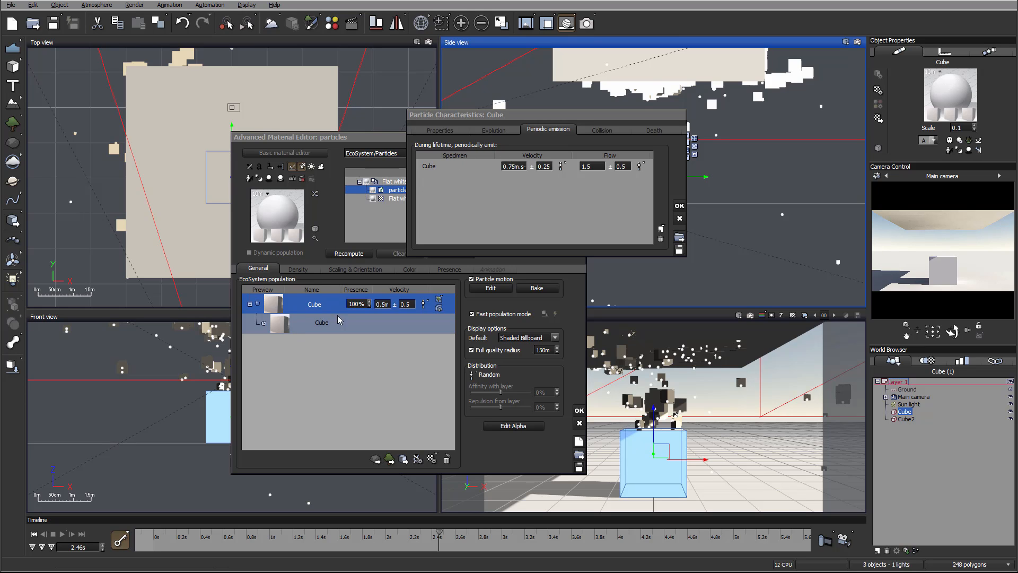
# - Review the particle's basic properties and set the flow of the periodically emitted Cube to 5
pyautogui.click(449, 130)
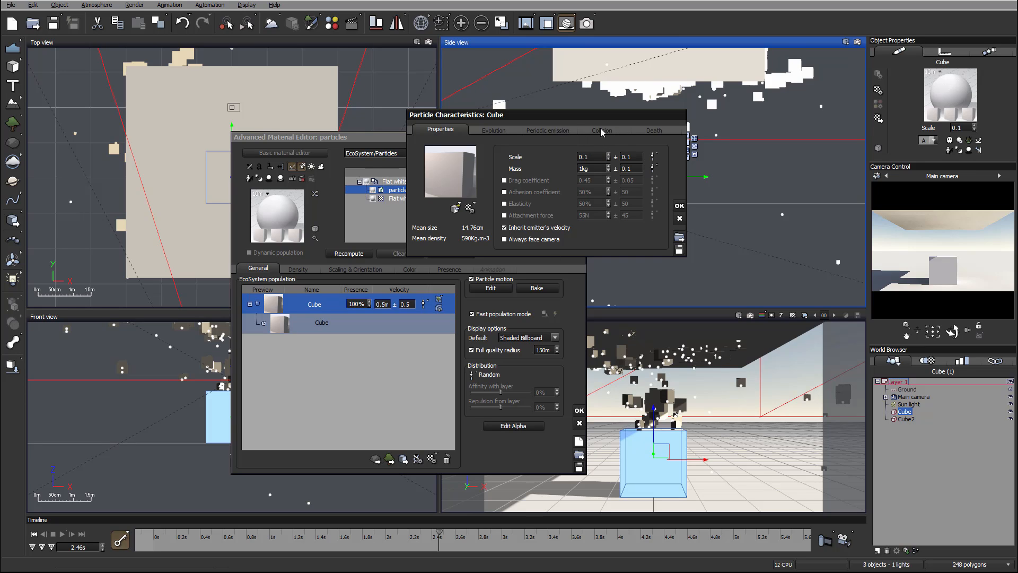
pyautogui.click(548, 130)
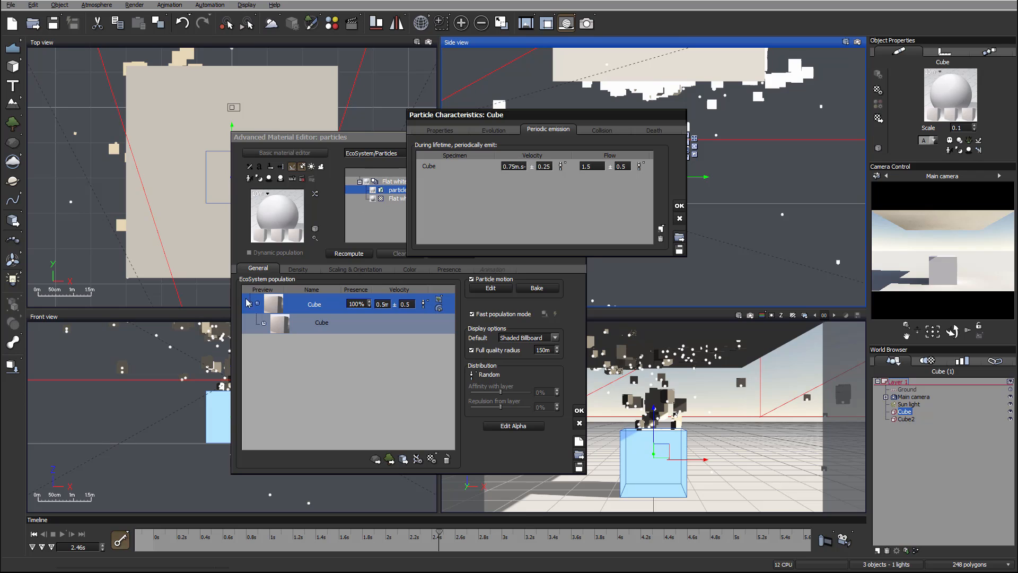
pyautogui.click(438, 166)
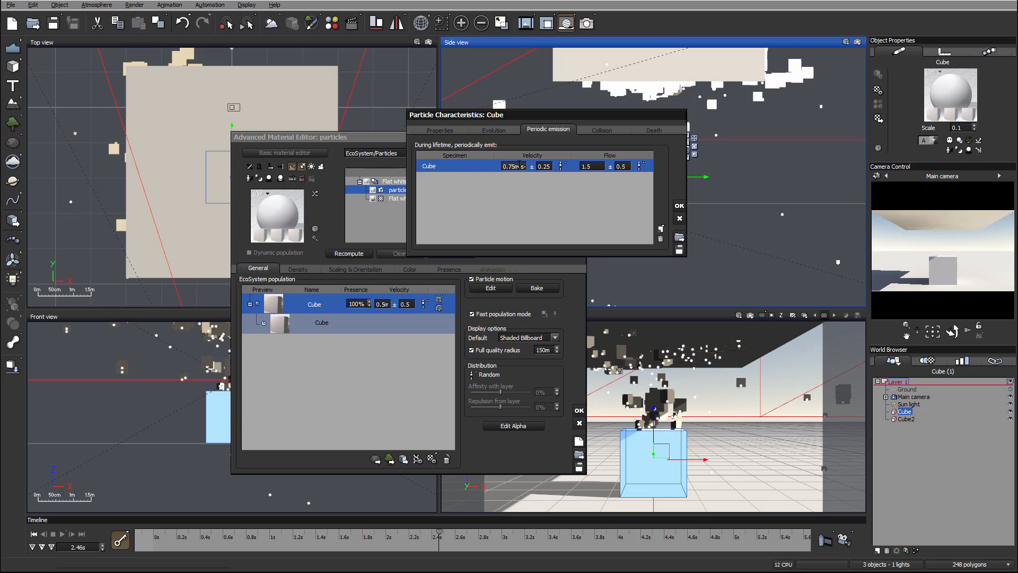
pyautogui.click(595, 166)
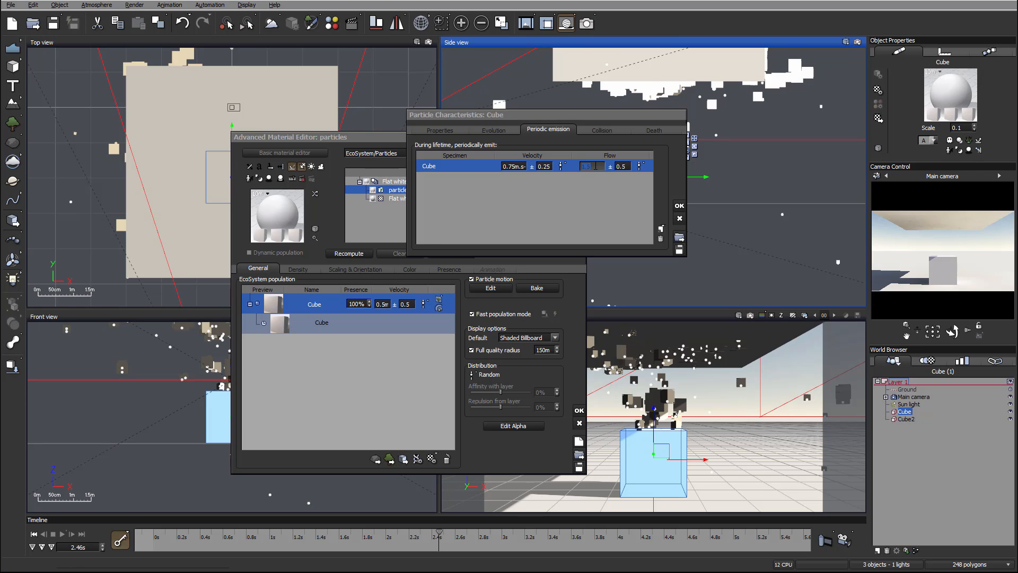
pyautogui.write('5')
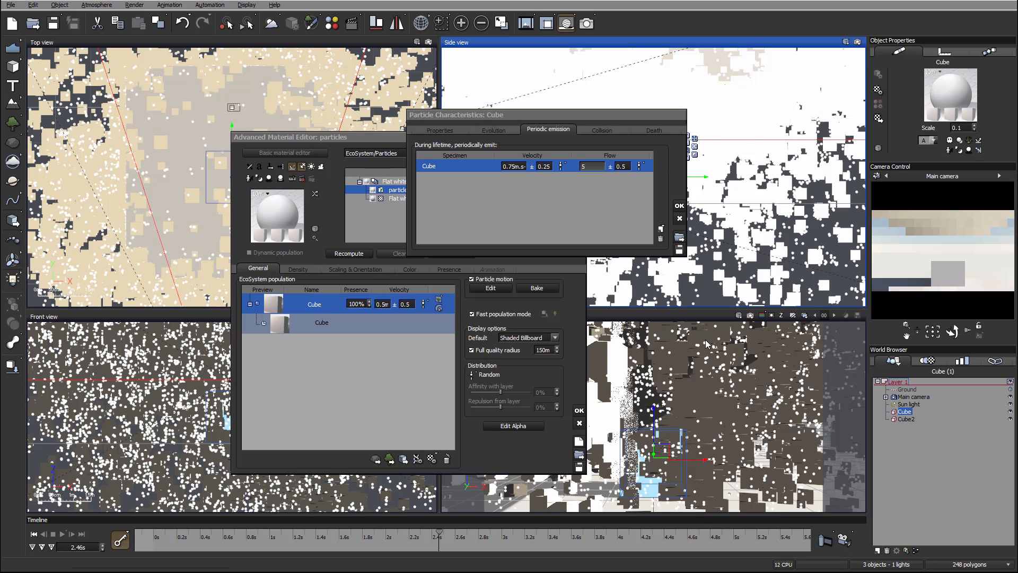
# - Set the flow of the periodically emitted Cube to 1
pyautogui.click(598, 167)
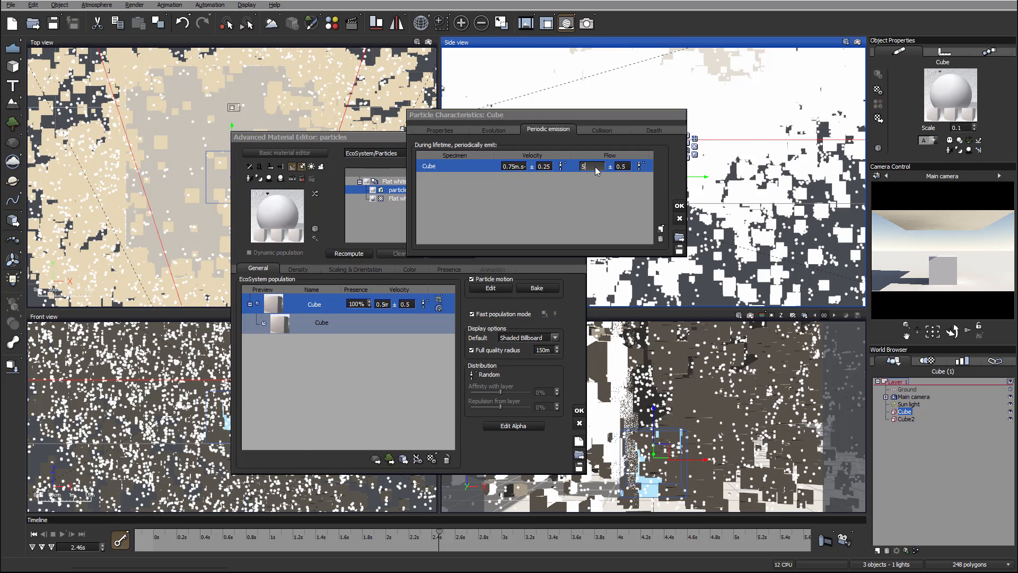
pyautogui.doubleClick(585, 166)
pyautogui.write('1')
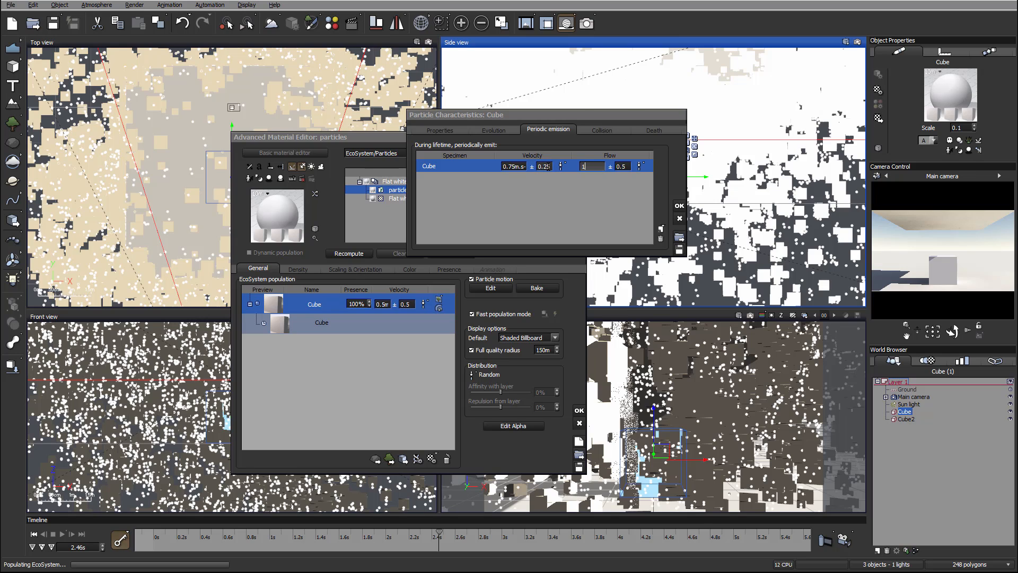
pyautogui.click(644, 192)
pyautogui.click(584, 198)
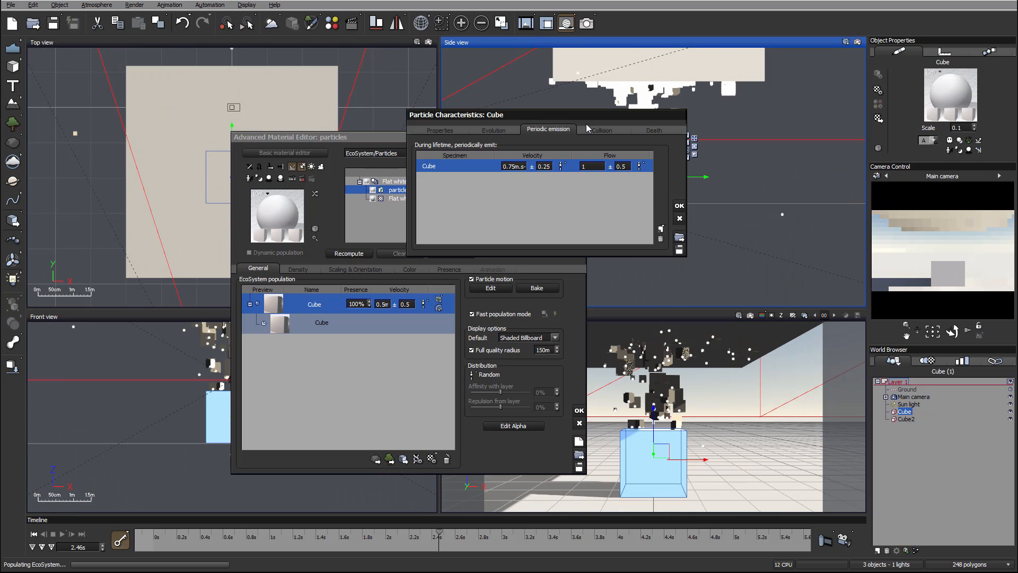
# - Make the Cube particle emit the Cube specimen upon collision and have it die on collision
pyautogui.click(601, 131)
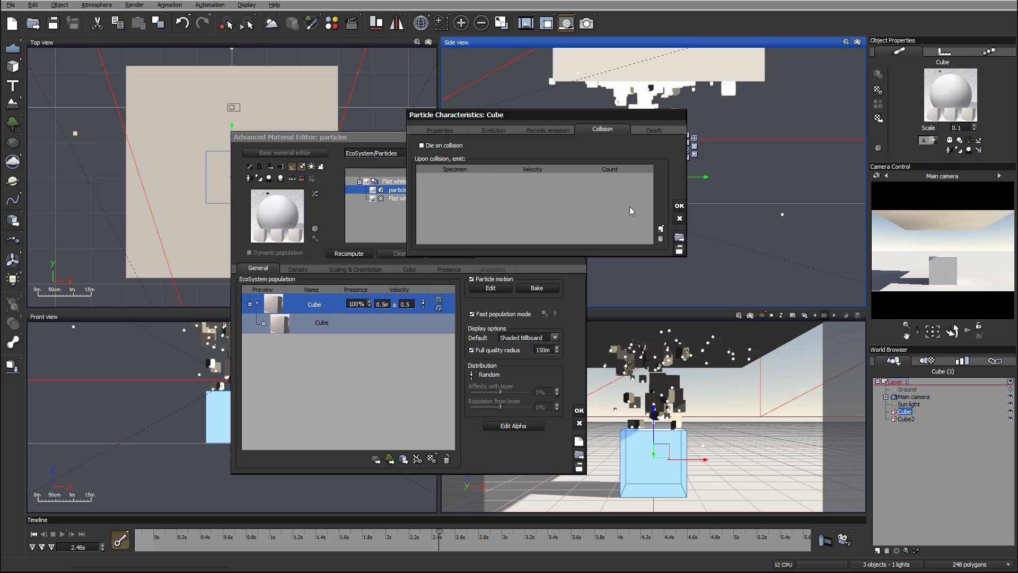
pyautogui.click(661, 228)
pyautogui.click(686, 249)
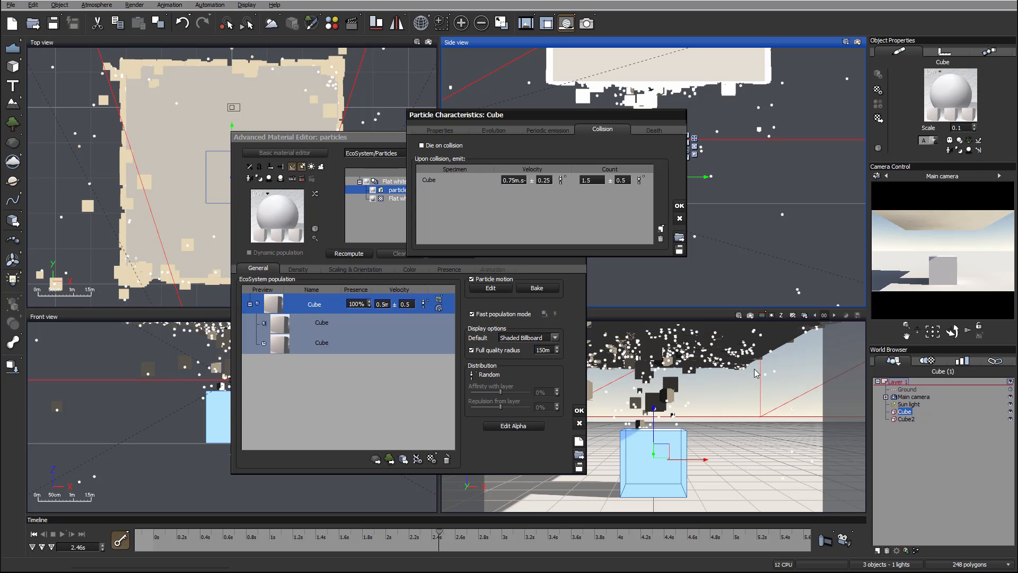
pyautogui.click(421, 145)
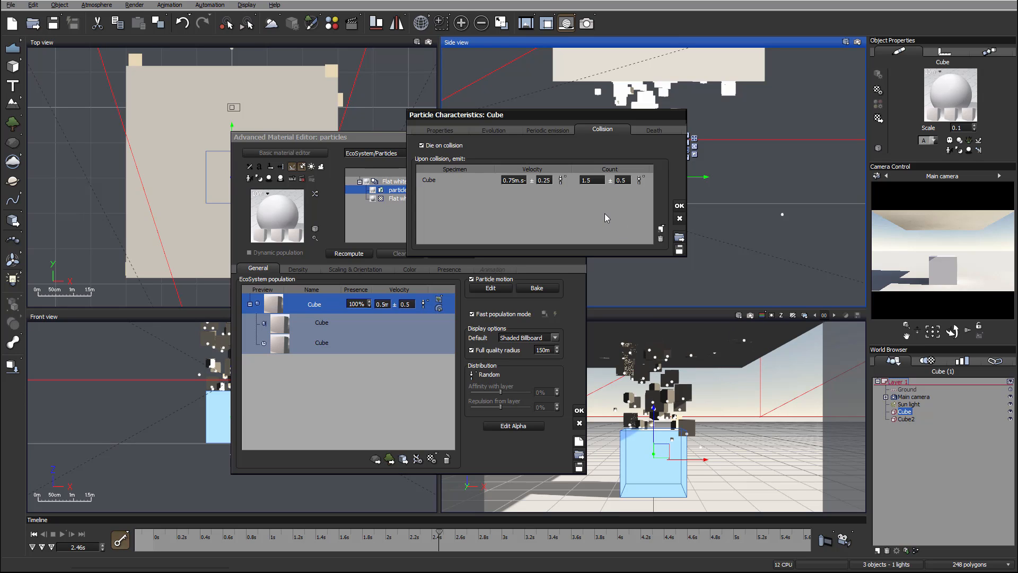
# - Try to make the Cube particle clone into another object upon its death
pyautogui.click(643, 130)
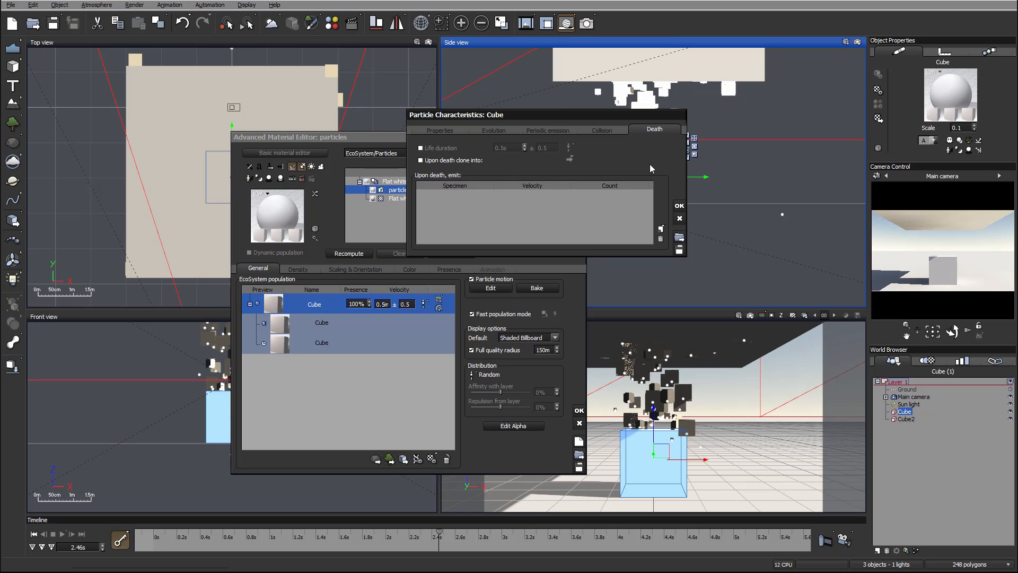
pyautogui.click(420, 160)
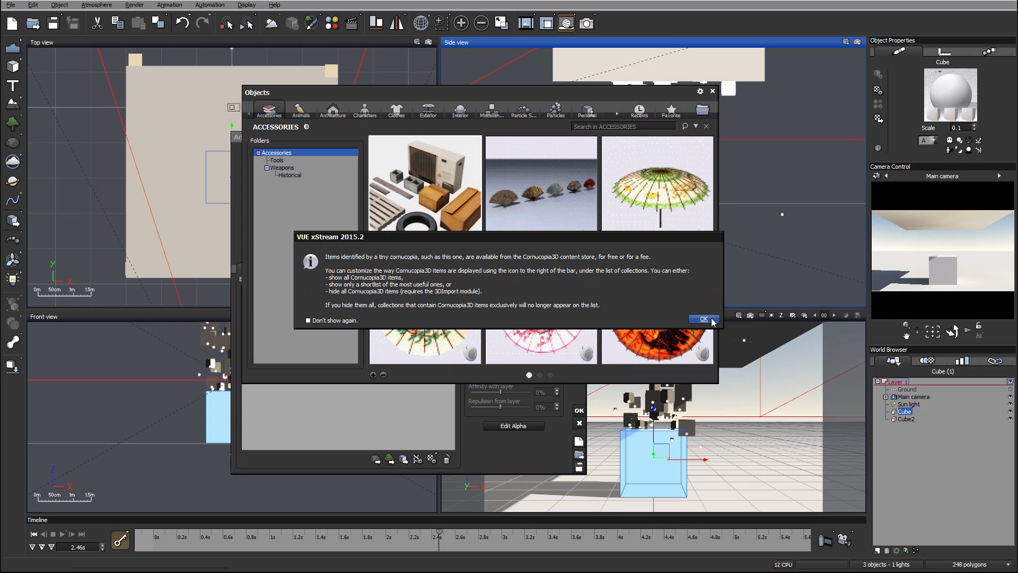
pyautogui.click(704, 318)
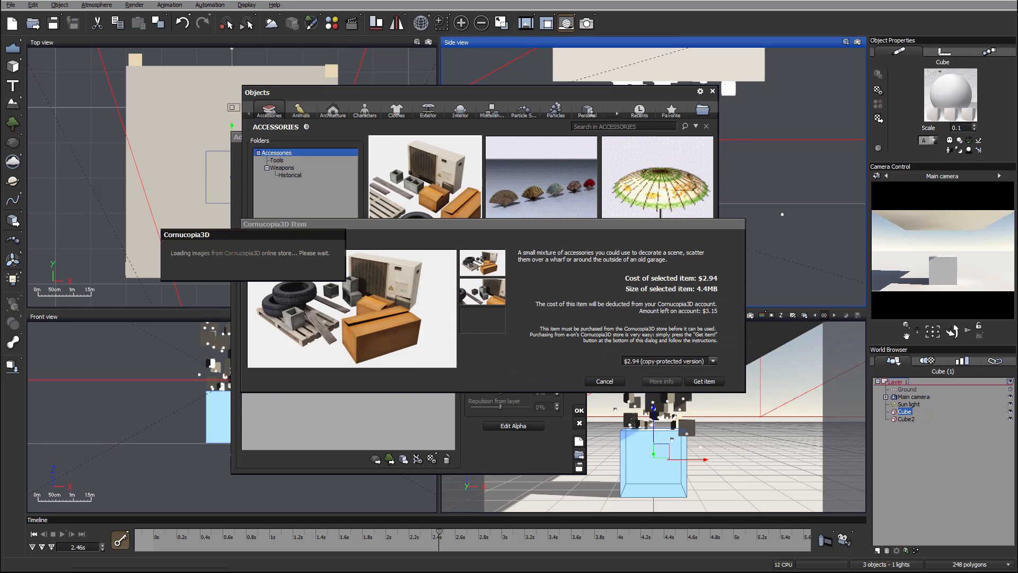
pyautogui.press('Escape')
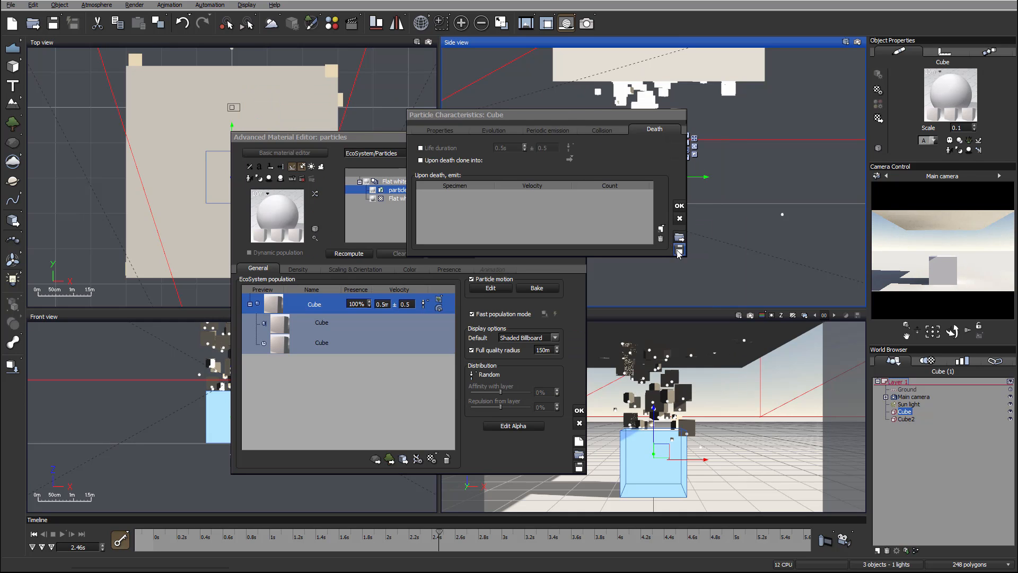
# - Enable a limited life duration for the Cube particle, set it to 2s and leave its particle characteristics
pyautogui.click(420, 148)
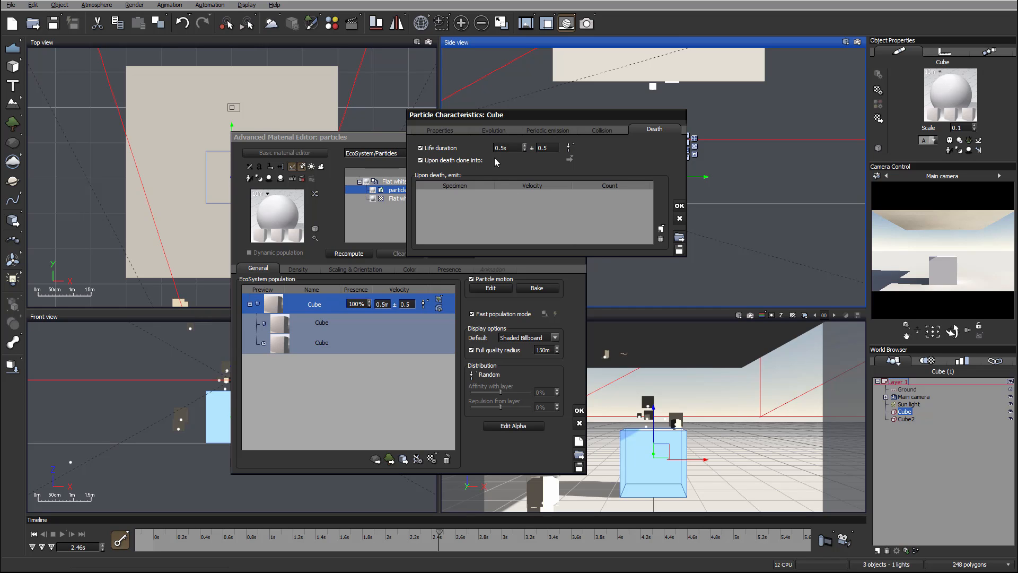
pyautogui.click(661, 228)
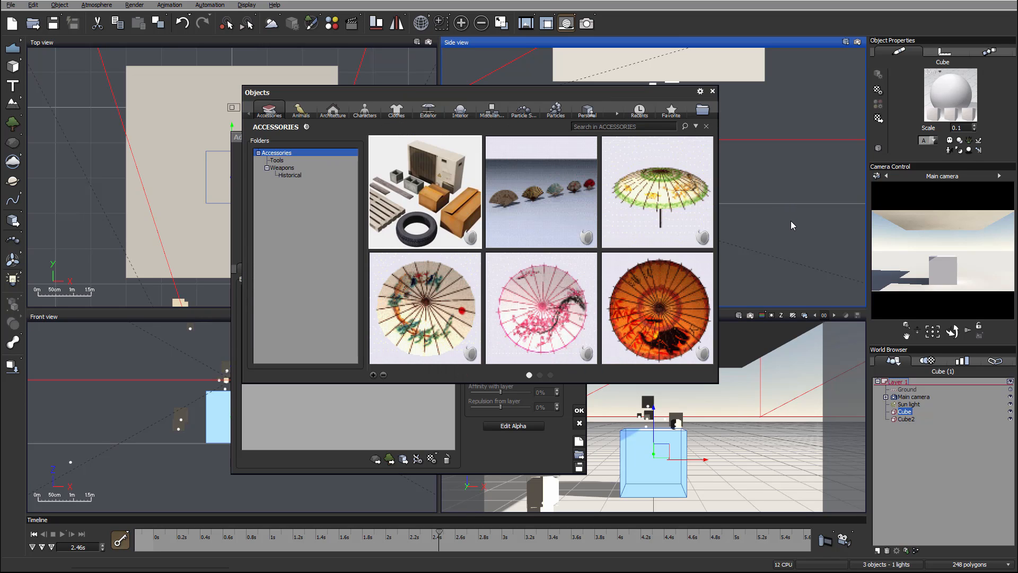
pyautogui.click(712, 93)
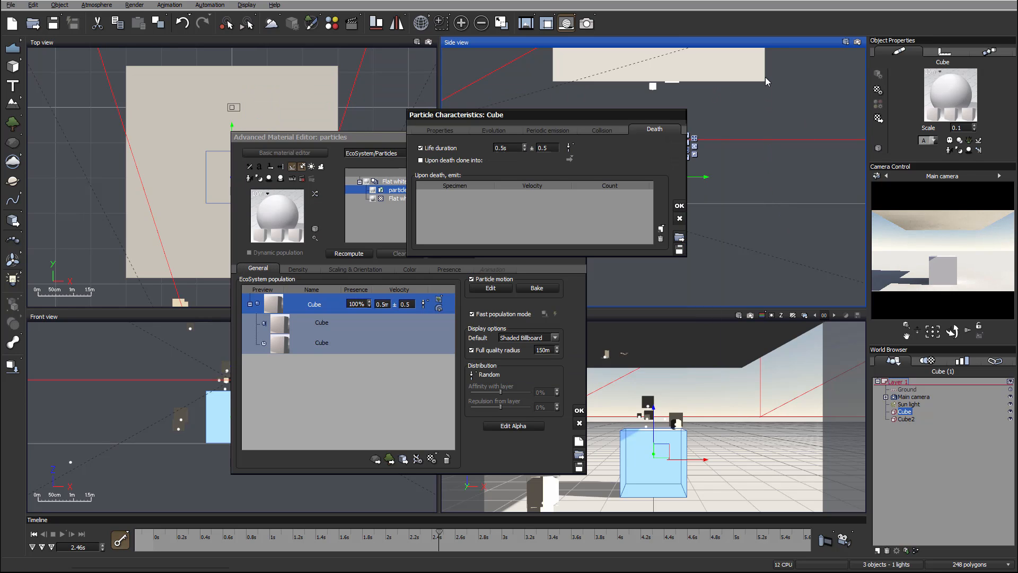
pyautogui.doubleClick(505, 147)
pyautogui.write('2')
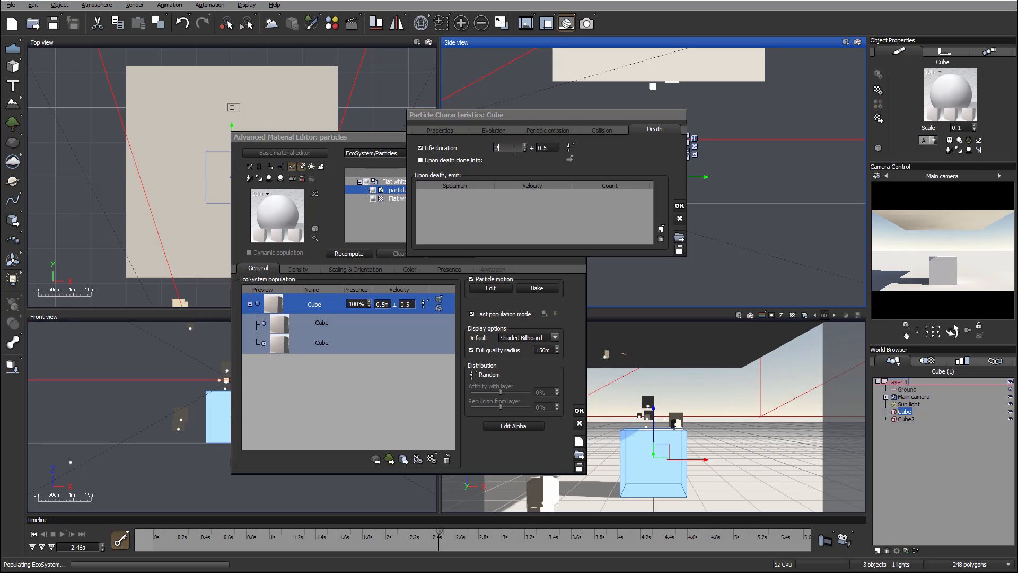
pyautogui.write('s')
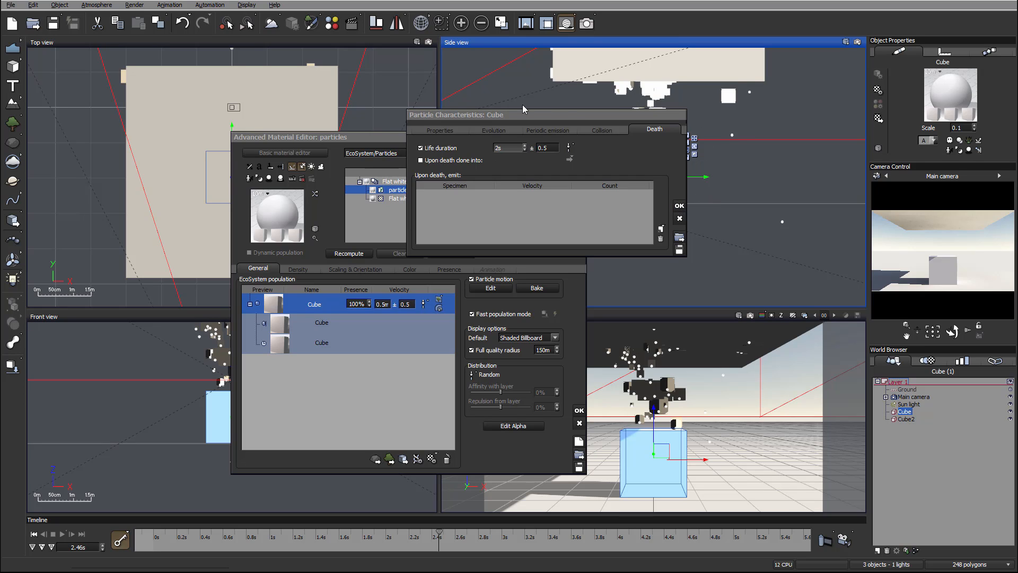
pyautogui.click(494, 148)
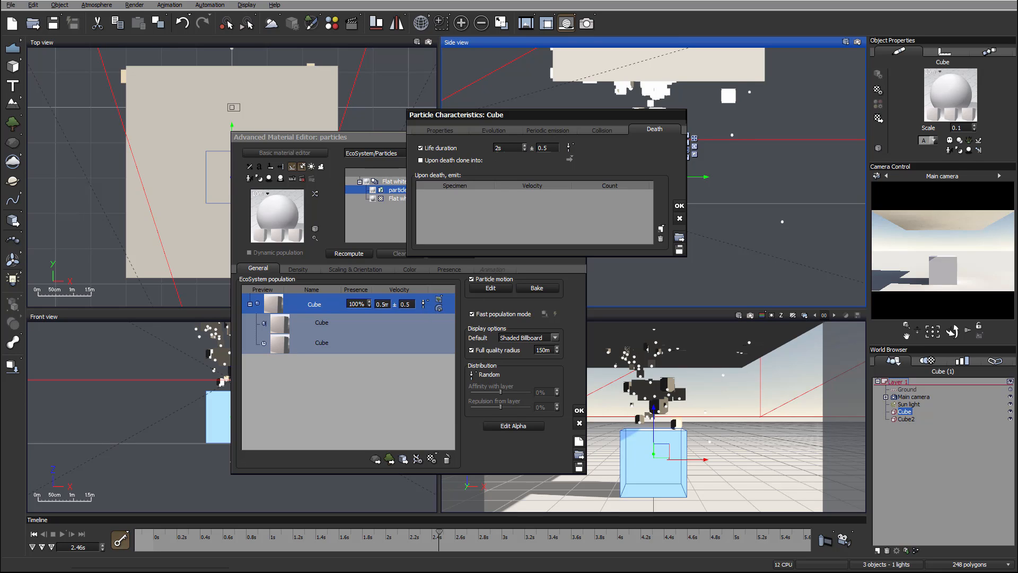
pyautogui.press('Escape')
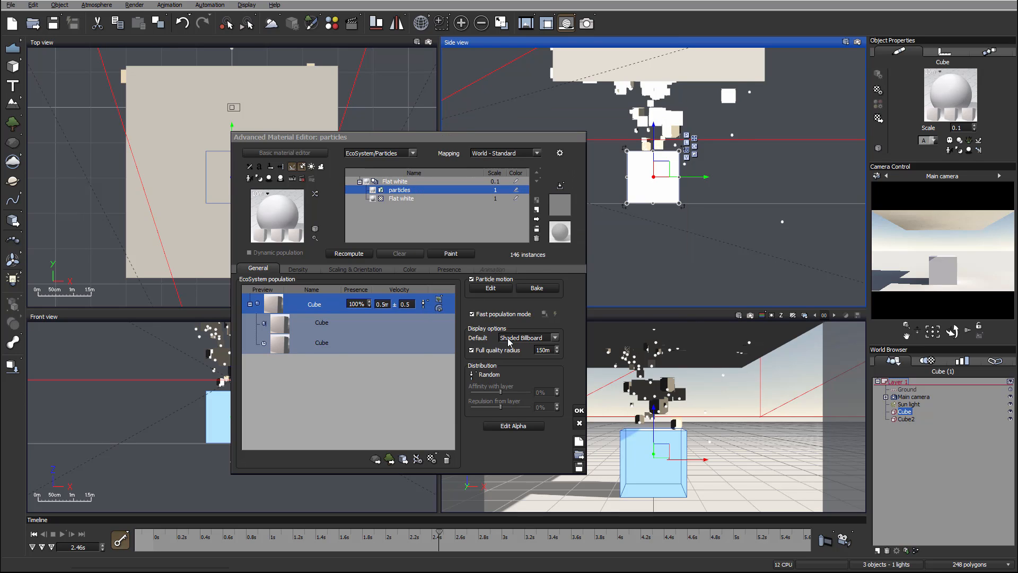
# - Review the two emitted Cube sub-specimens and the start time, end time and frame rate settings for baking particle motion
pyautogui.click(260, 327)
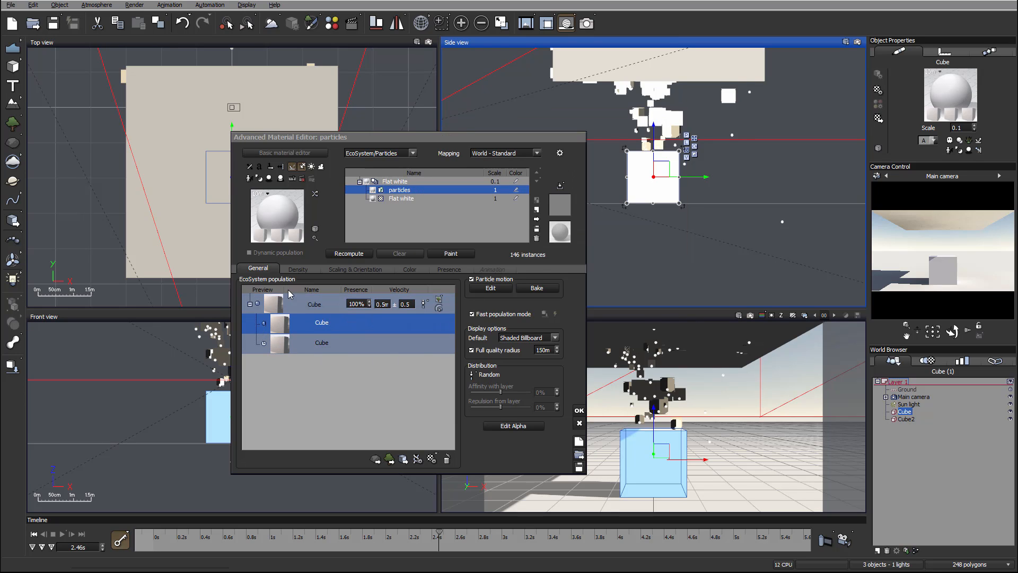
pyautogui.click(266, 347)
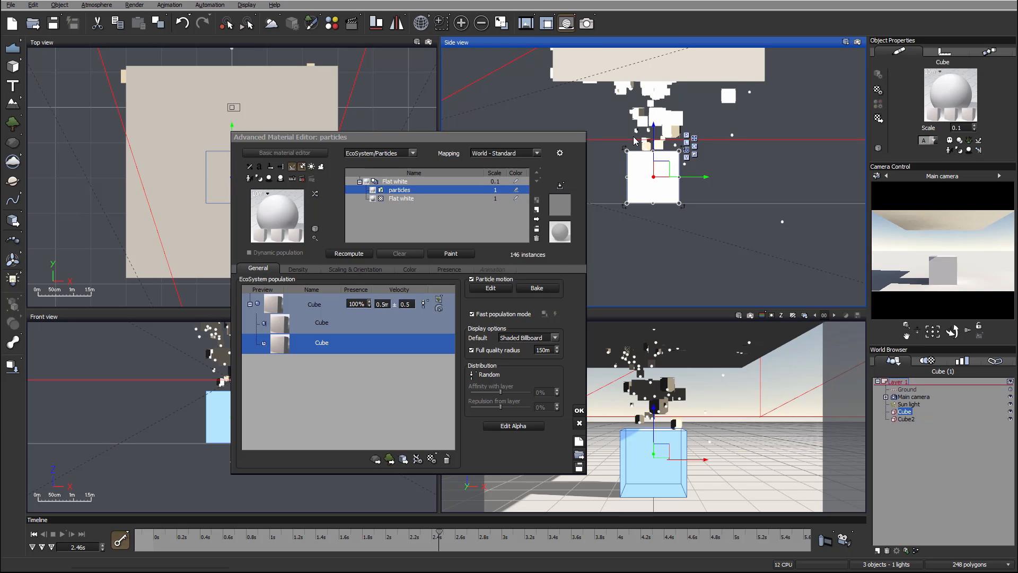
pyautogui.click(537, 288)
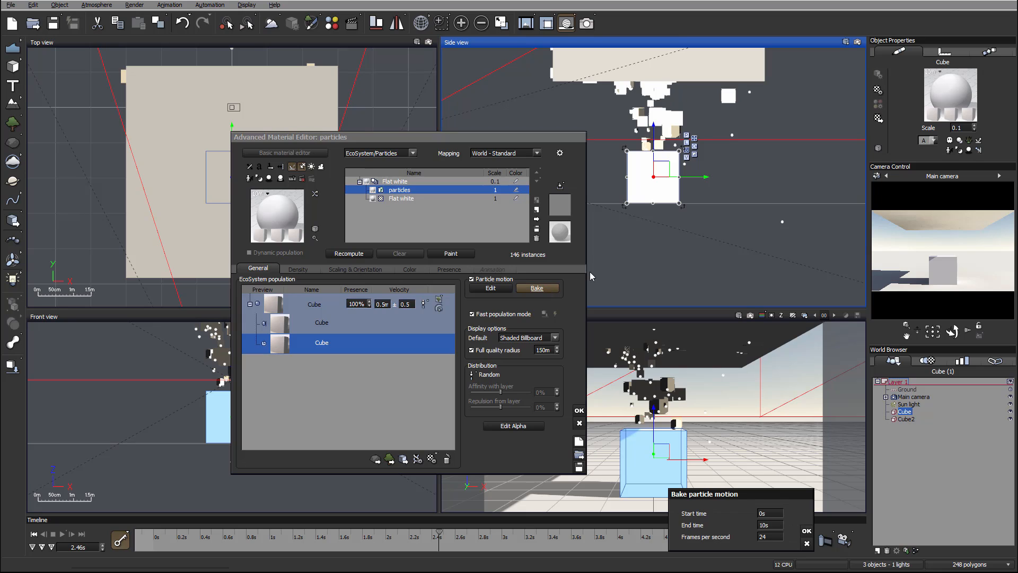
pyautogui.moveTo(759, 496); pyautogui.dragTo(501, 242)
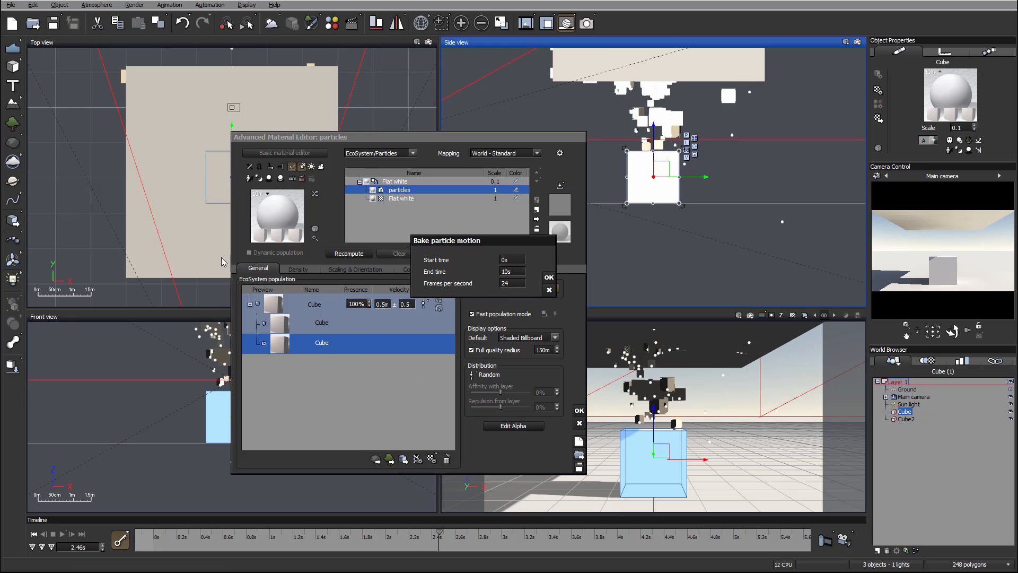
pyautogui.click(549, 290)
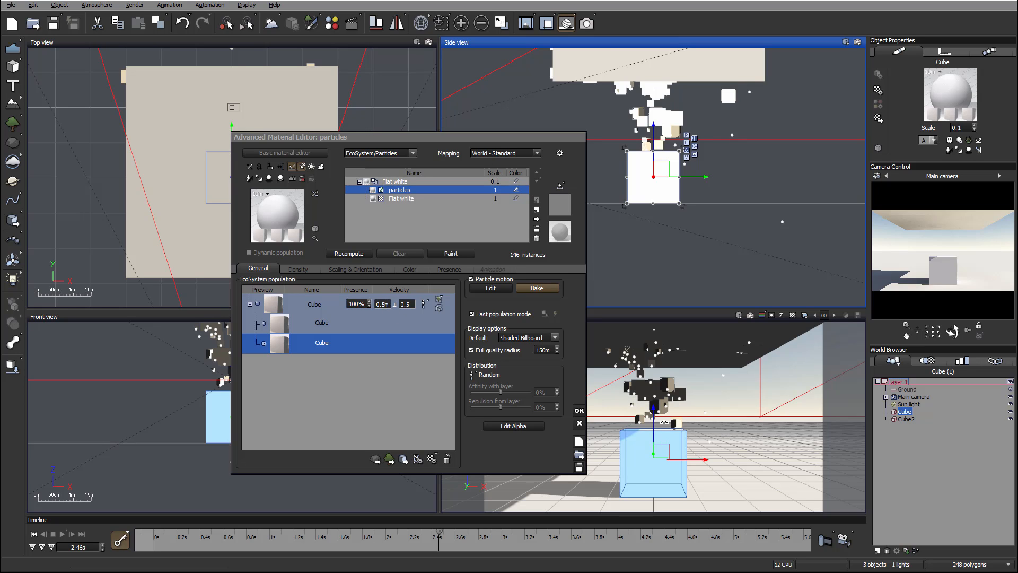
# - Set the main Cube specimen's velocity to 0 and scrub the timeline to 4.63s
pyautogui.click(390, 307)
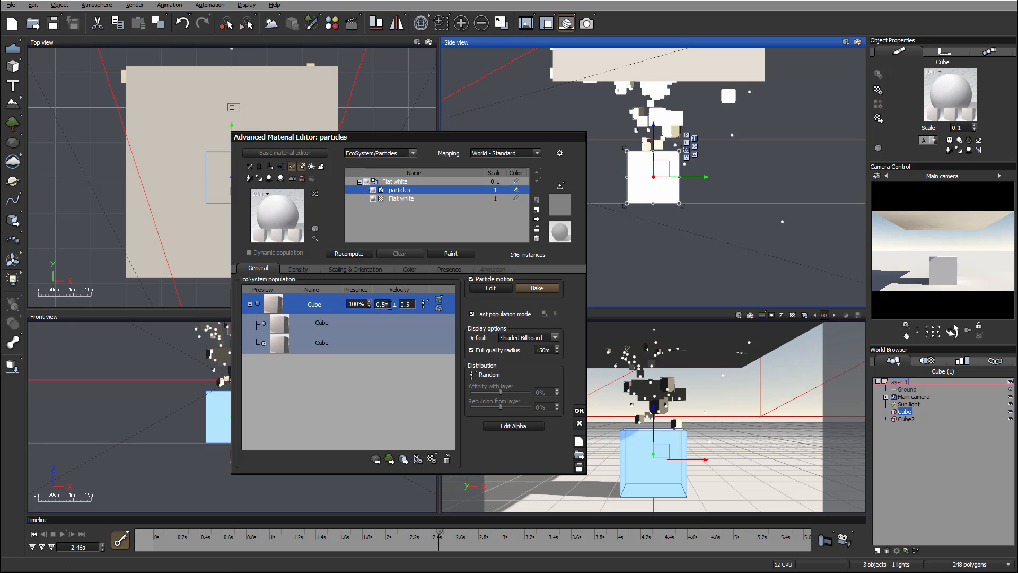
pyautogui.doubleClick(382, 304)
pyautogui.write('0')
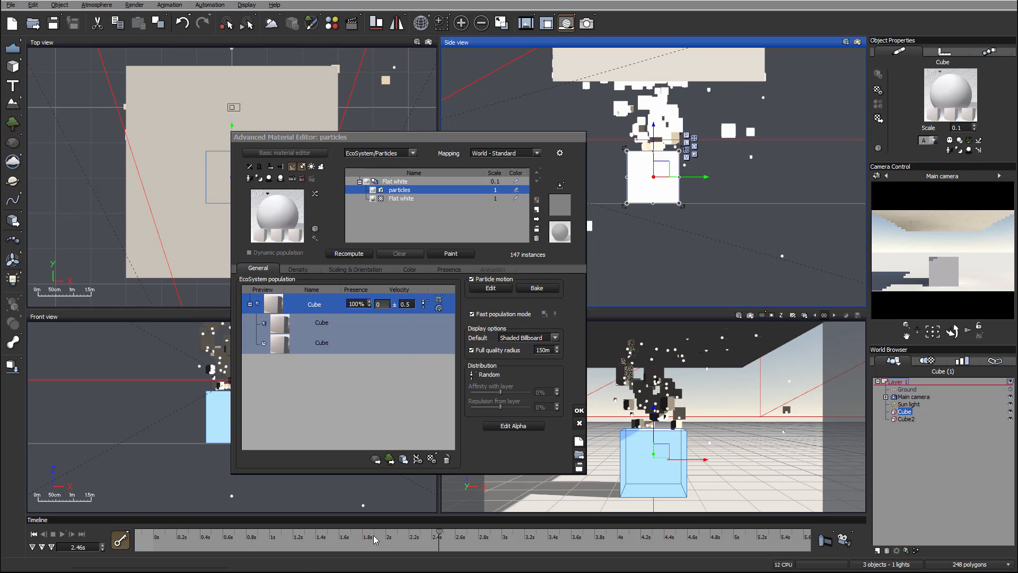
pyautogui.moveTo(439, 531); pyautogui.dragTo(486, 535)
pyautogui.click(686, 315)
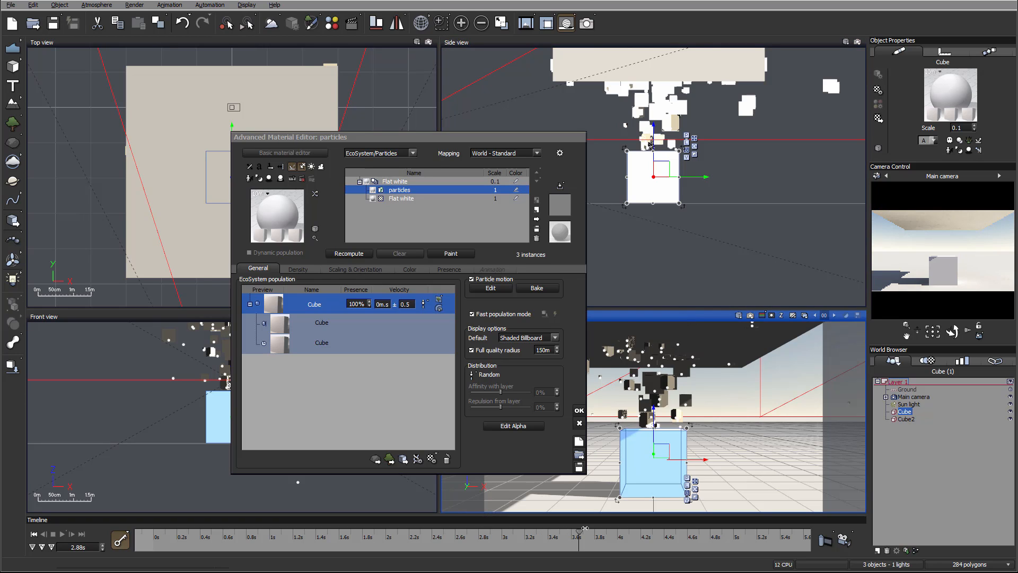
pyautogui.moveTo(537, 531); pyautogui.dragTo(624, 528)
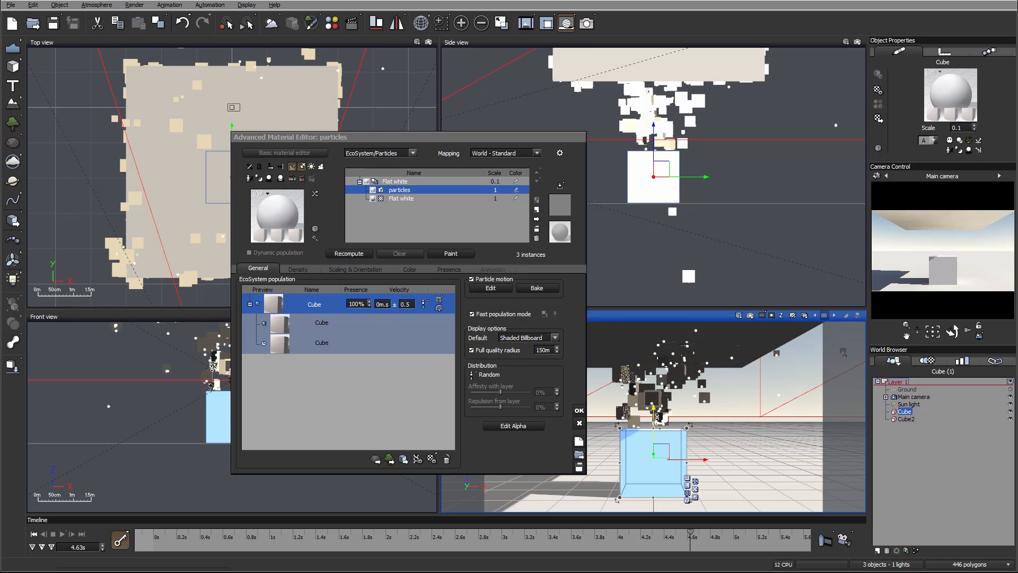
# - Set the main Cube specimen's velocity variation to 0, rewind the animation and scrub the timeline to 1.50s
pyautogui.doubleClick(411, 305)
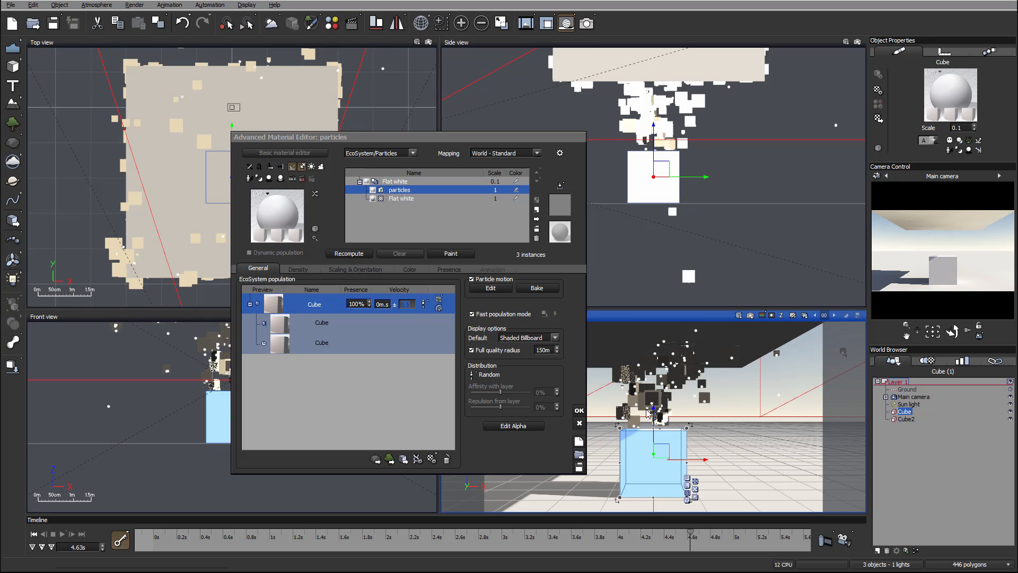
pyautogui.write('0')
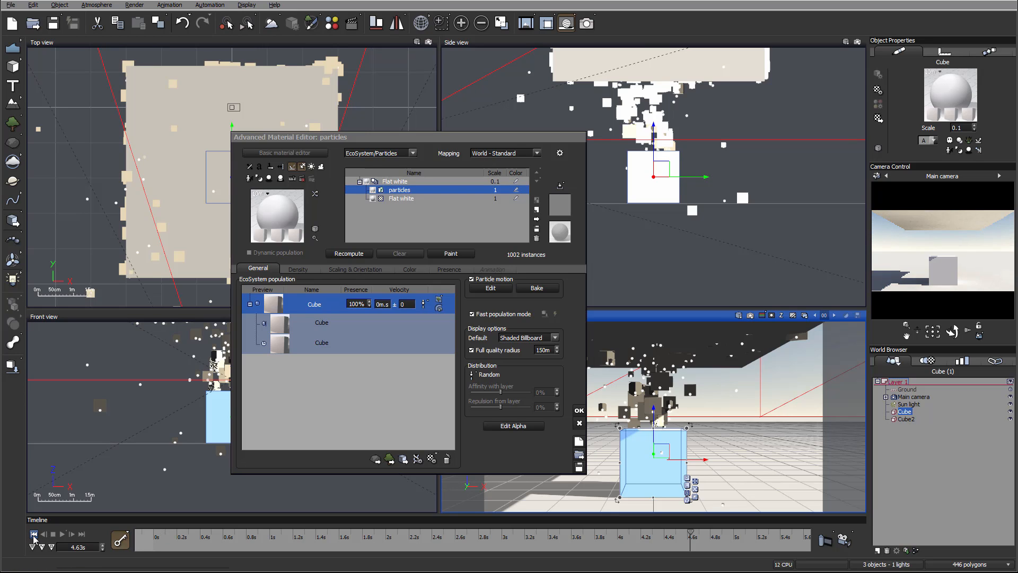
pyautogui.click(33, 533)
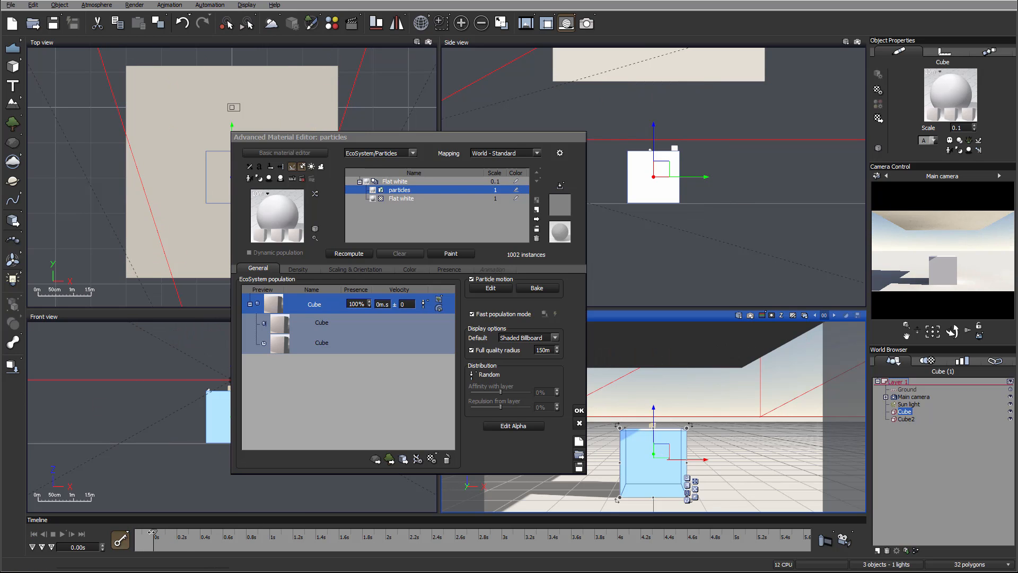
pyautogui.moveTo(152, 532); pyautogui.dragTo(328, 534)
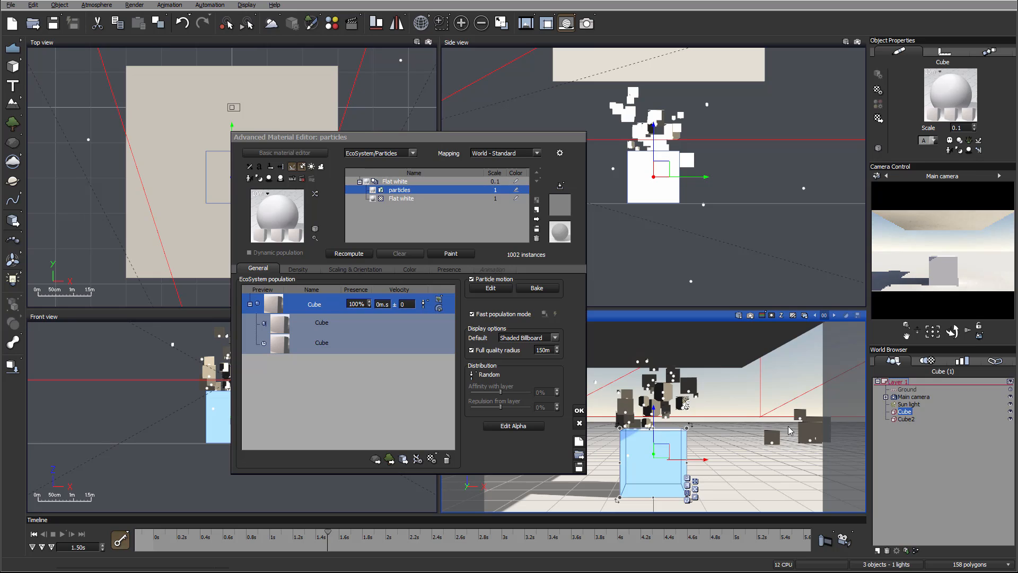
# - Review the main Cube's particle properties and the global particle configuration, including its forces and collision options
pyautogui.doubleClick(293, 307)
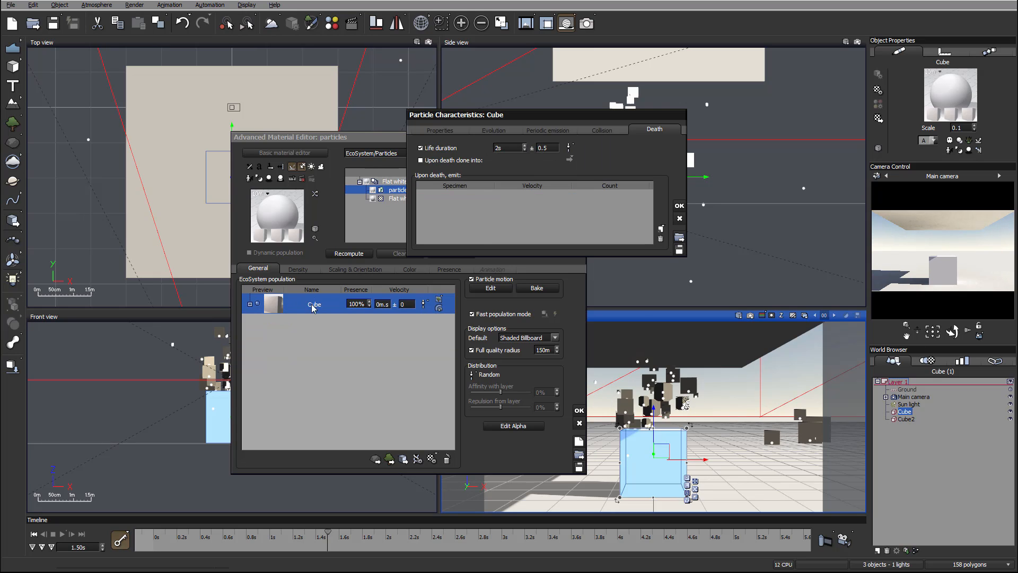
pyautogui.click(447, 130)
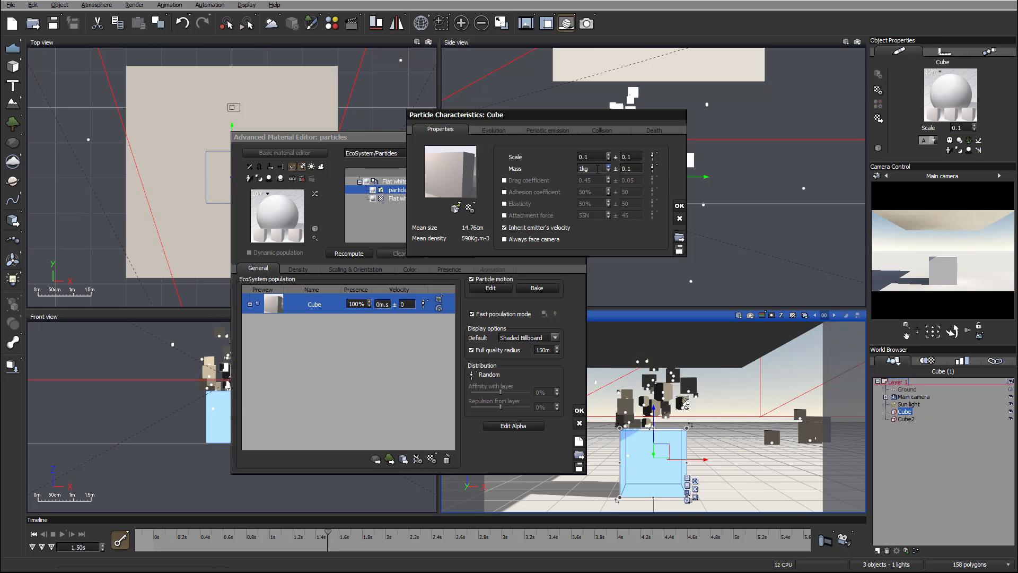
pyautogui.click(679, 206)
pyautogui.click(490, 287)
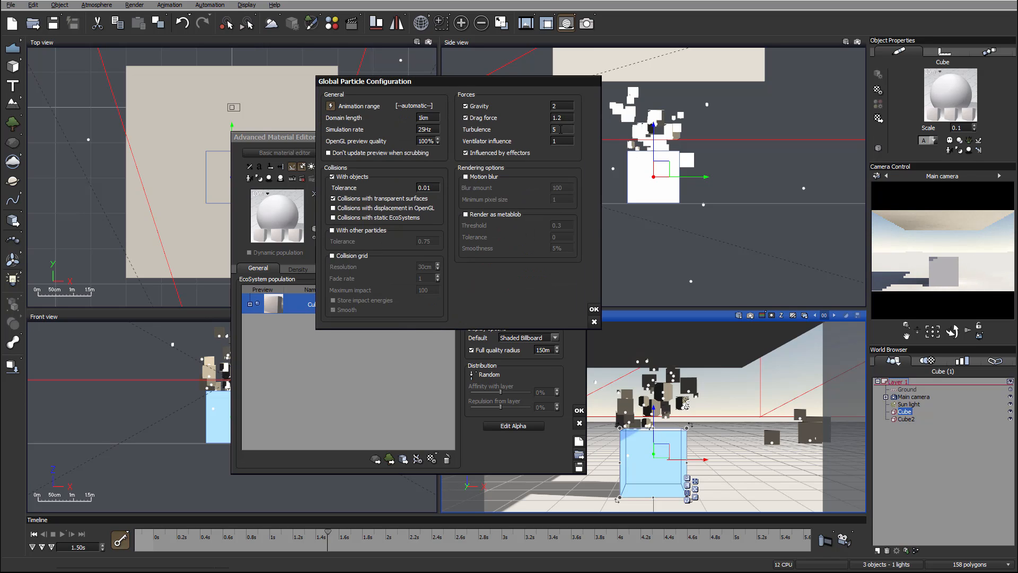
pyautogui.click(594, 309)
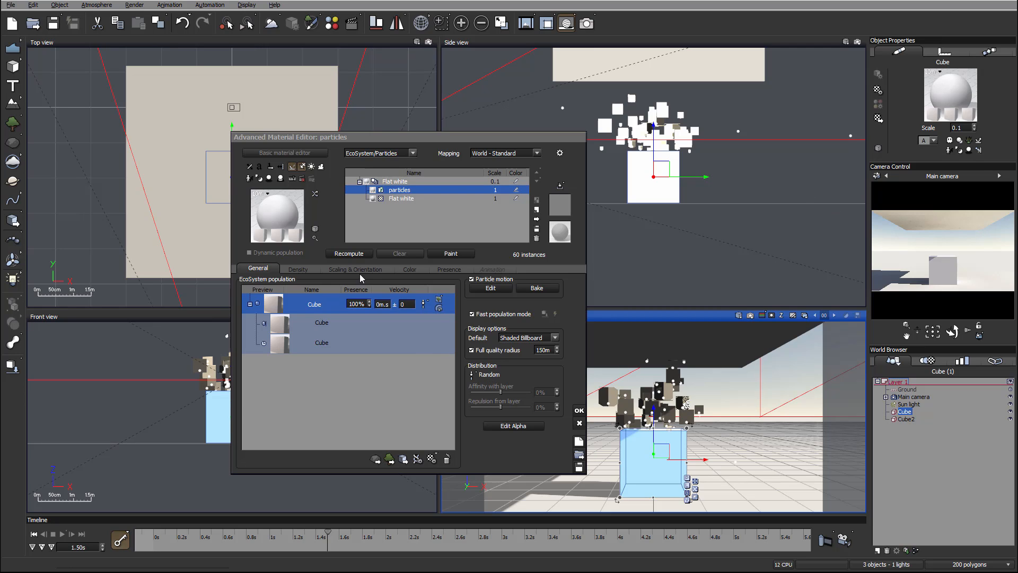
# - Review the particles material's density, scaling and orientation, color and presence settings, then return to its general population settings
pyautogui.click(304, 270)
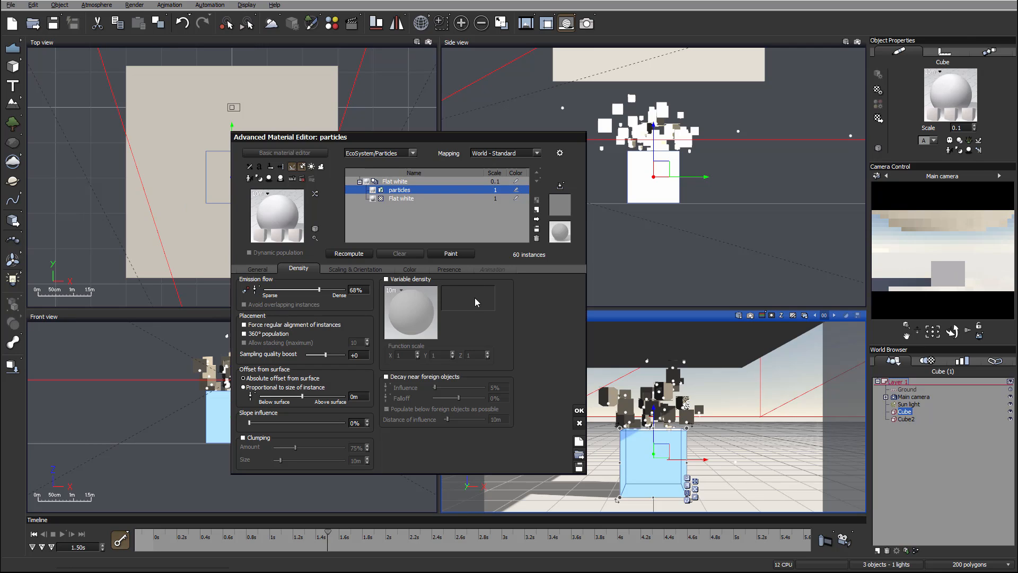
pyautogui.click(291, 167)
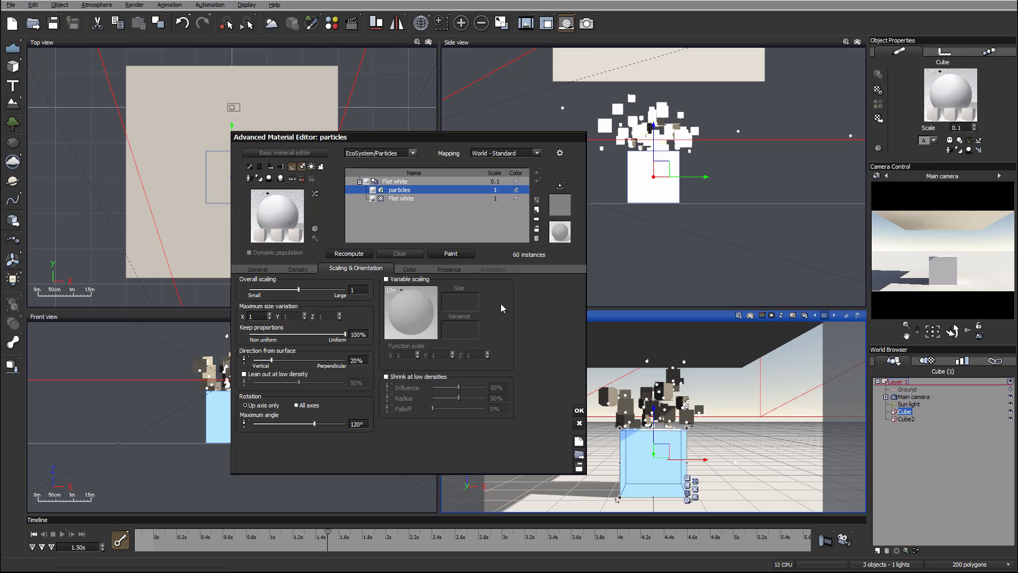
pyautogui.click(415, 270)
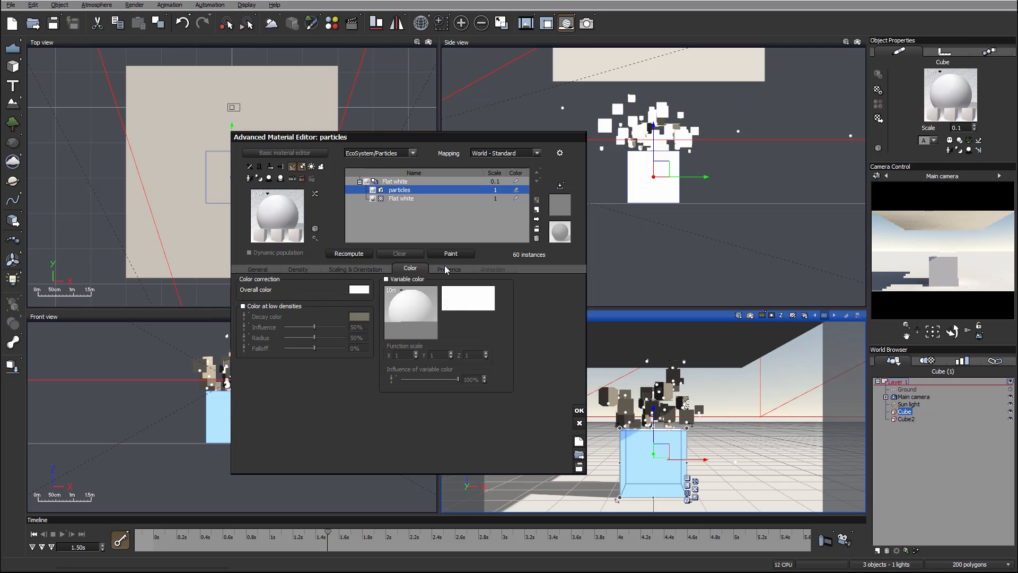
pyautogui.click(452, 269)
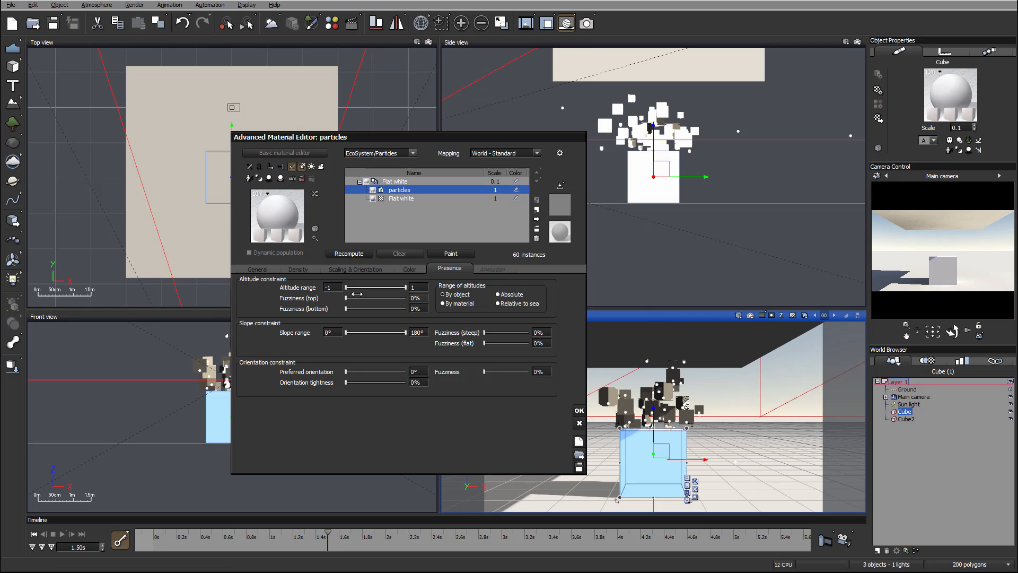
pyautogui.click(256, 269)
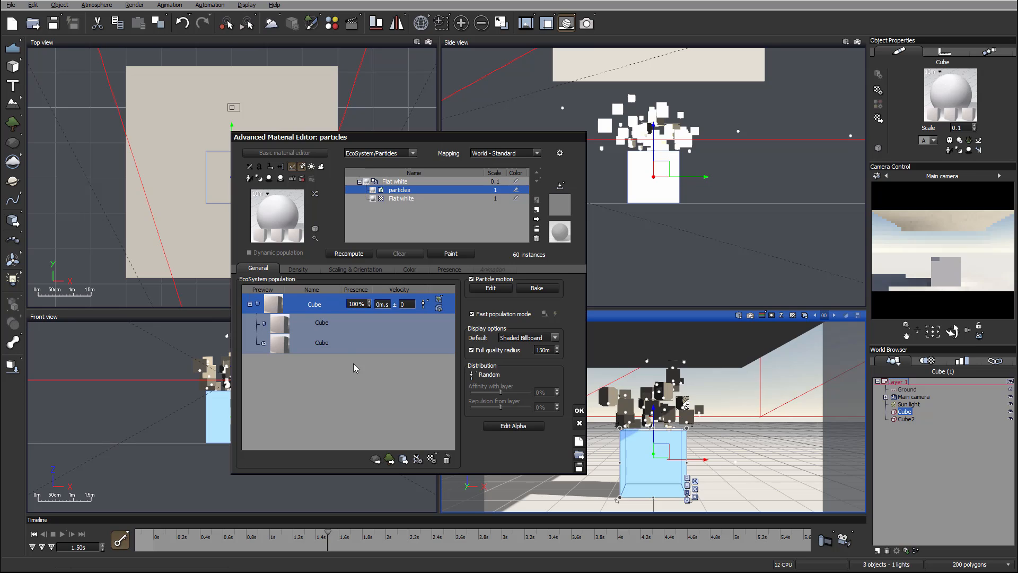